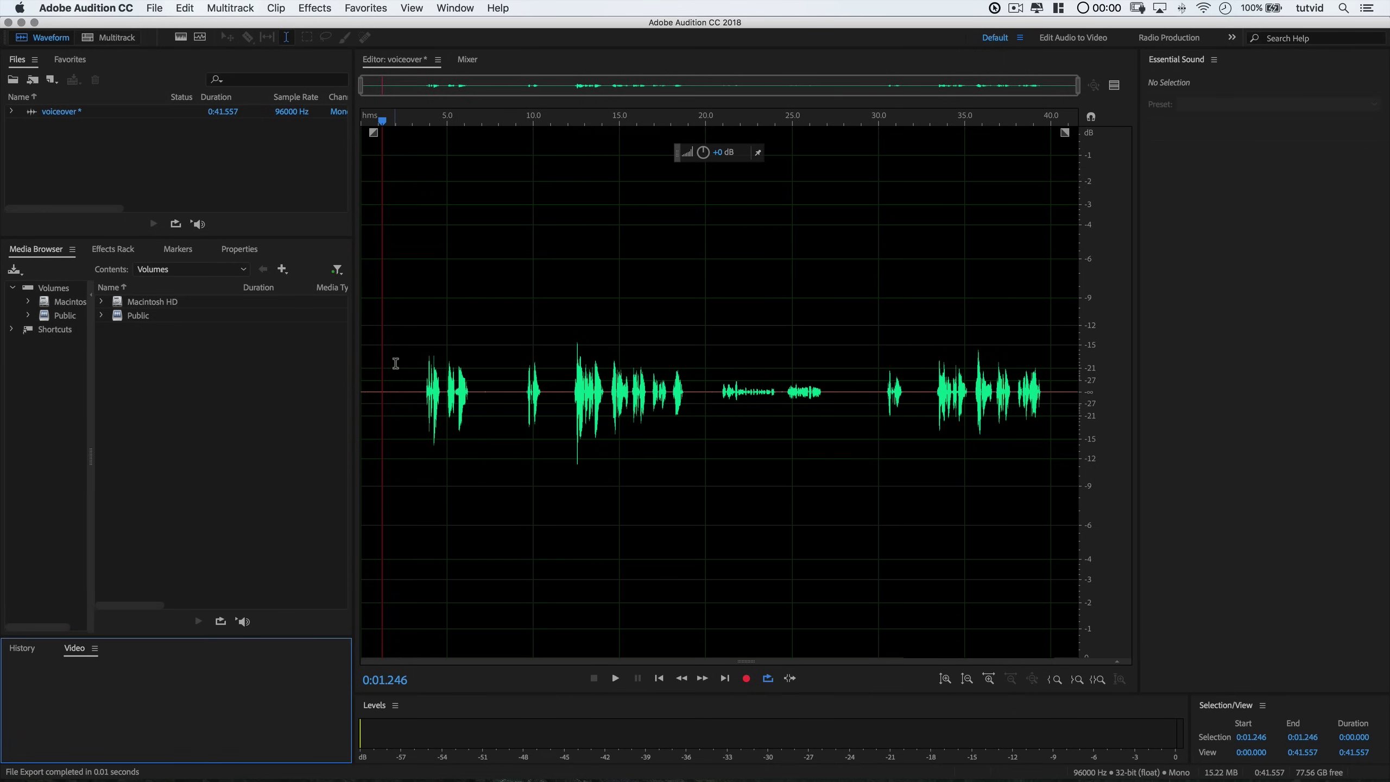
# Step: Crop the voiceover to its final phrase (about 0:31.4–0:40.0), leaving an 8.584-second clip
pyautogui.moveTo(402, 364); pyautogui.dragTo(1060, 438)
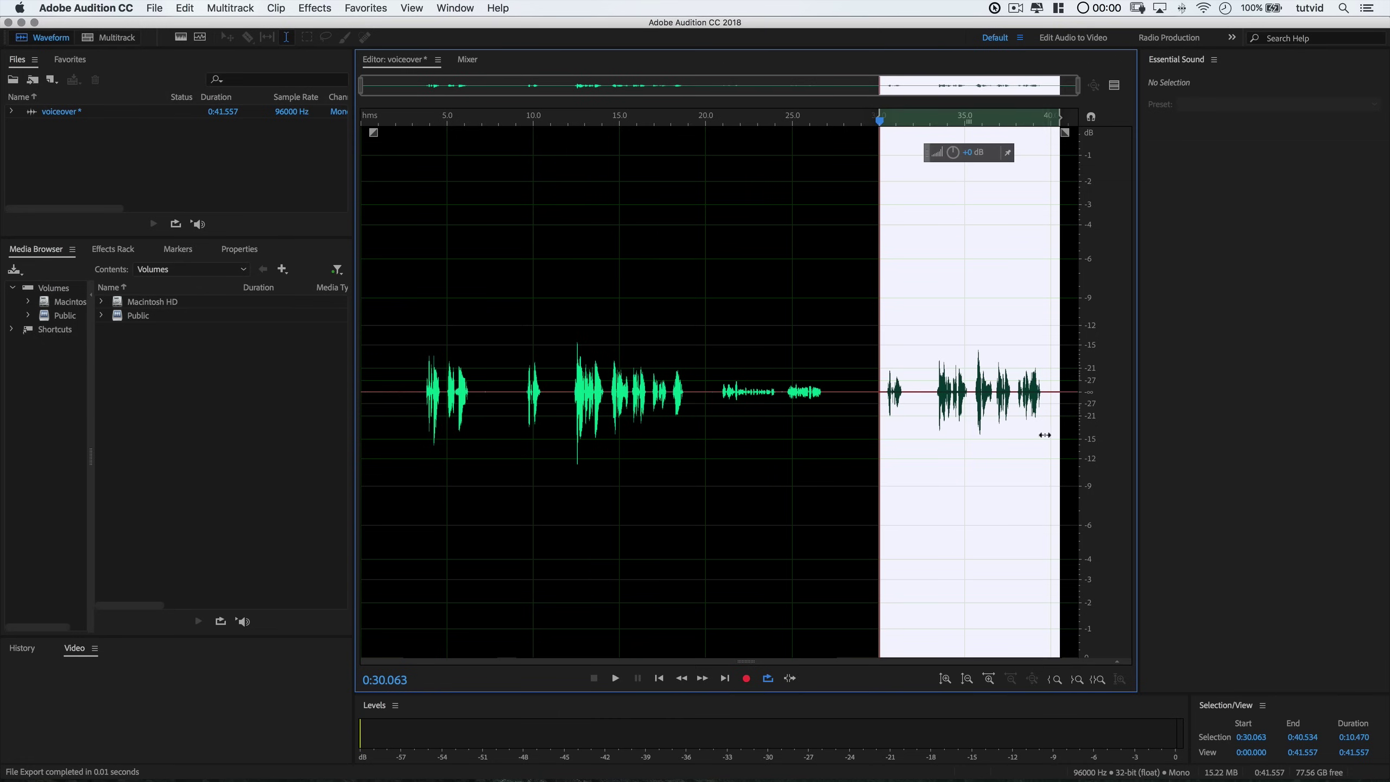
pyautogui.click(972, 420)
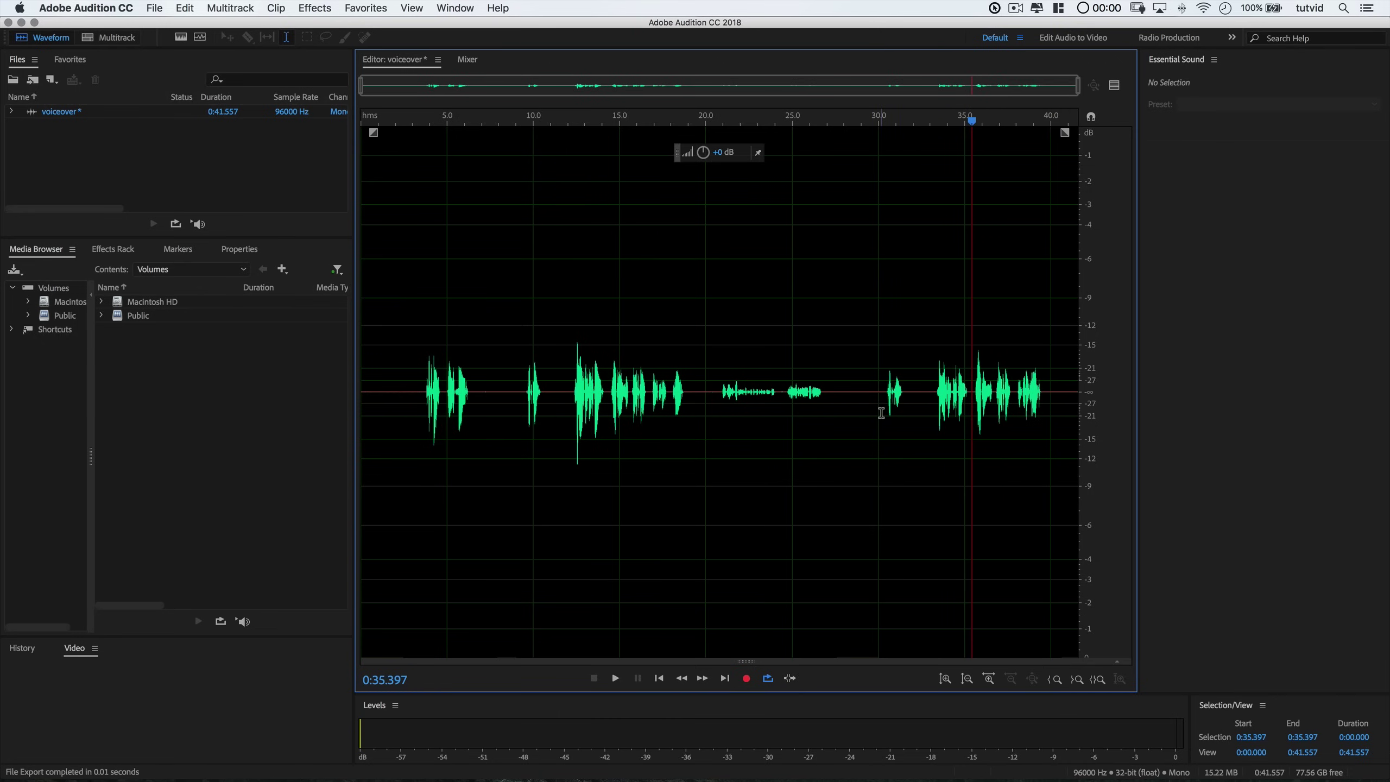
pyautogui.moveTo(904, 387); pyautogui.dragTo(1052, 408)
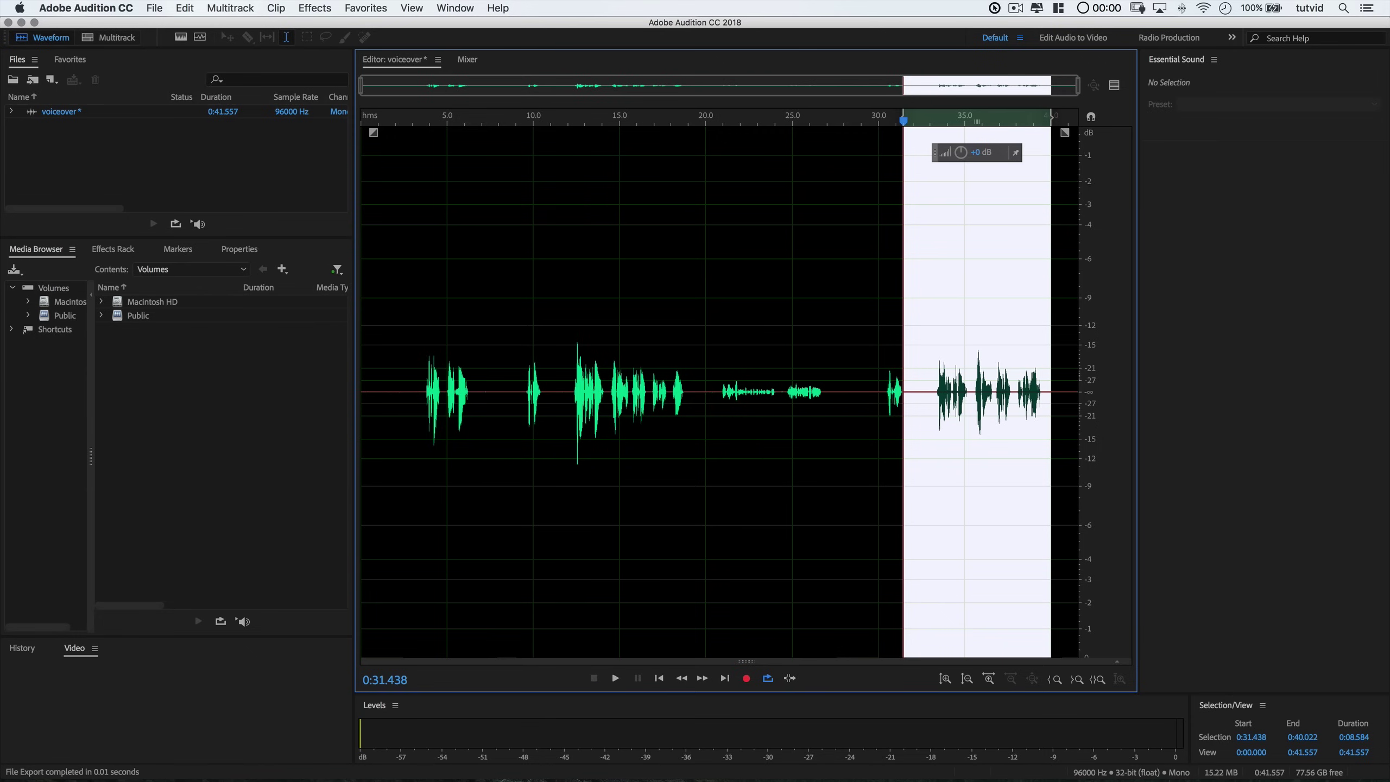
pyautogui.press('super+t')
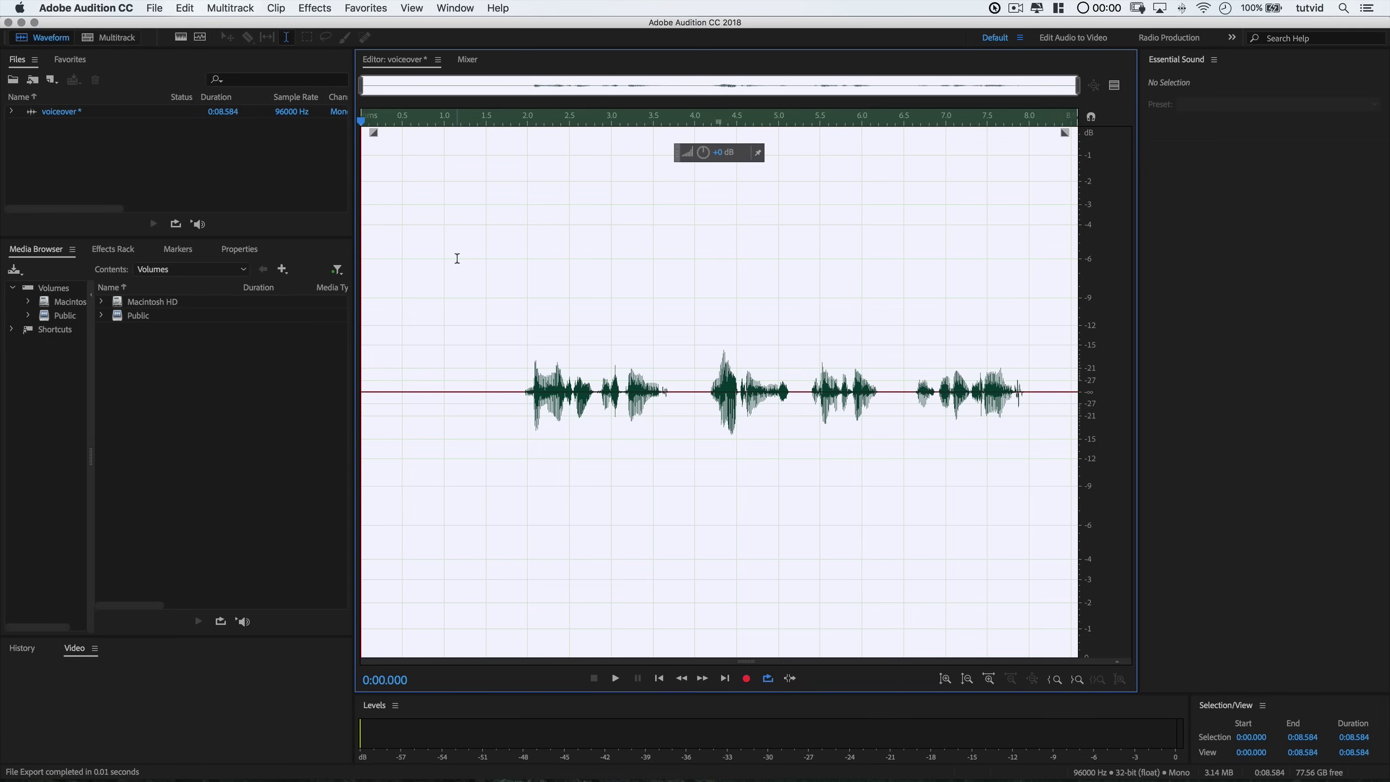
# Step: Deselect the waveform and begin recording a new Favorite, dismissing the informational alert
pyautogui.click(414, 252)
pyautogui.click(365, 8)
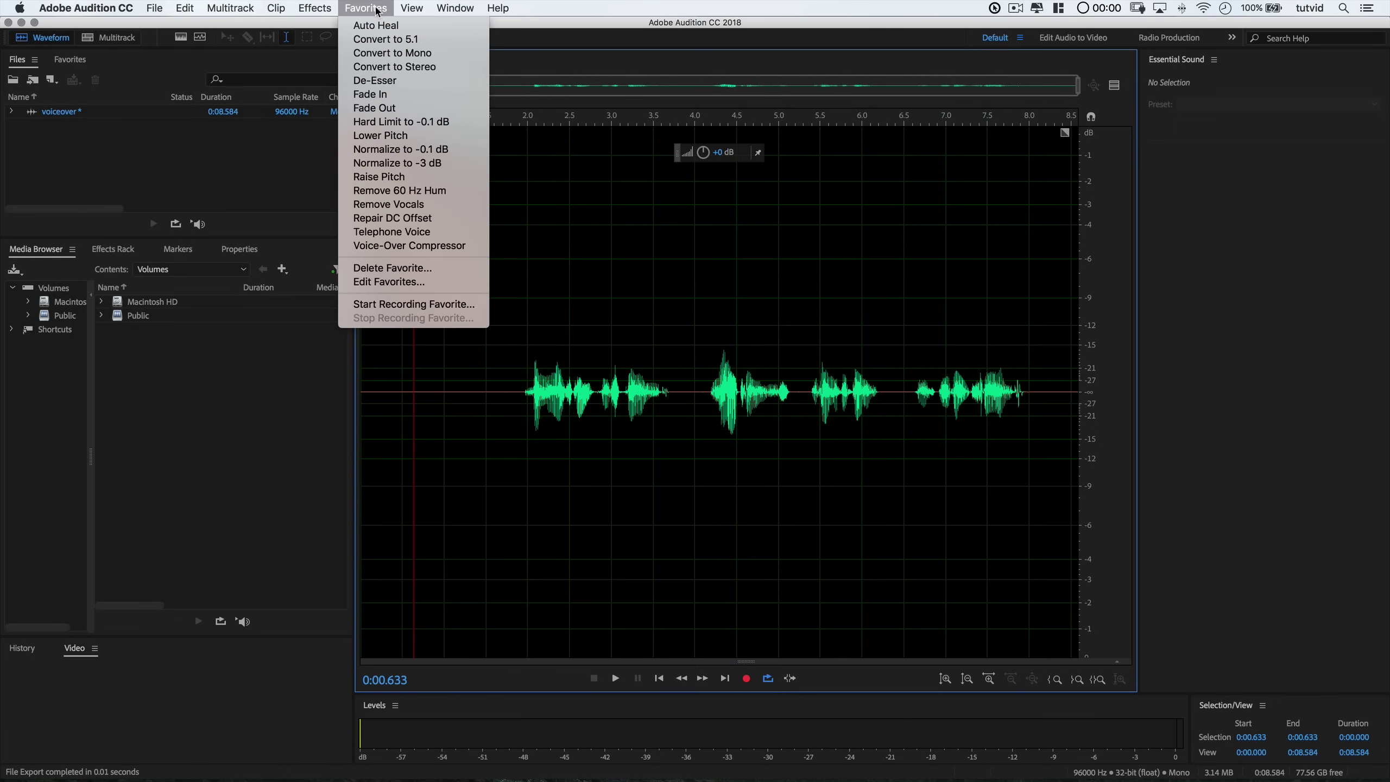
pyautogui.click(416, 302)
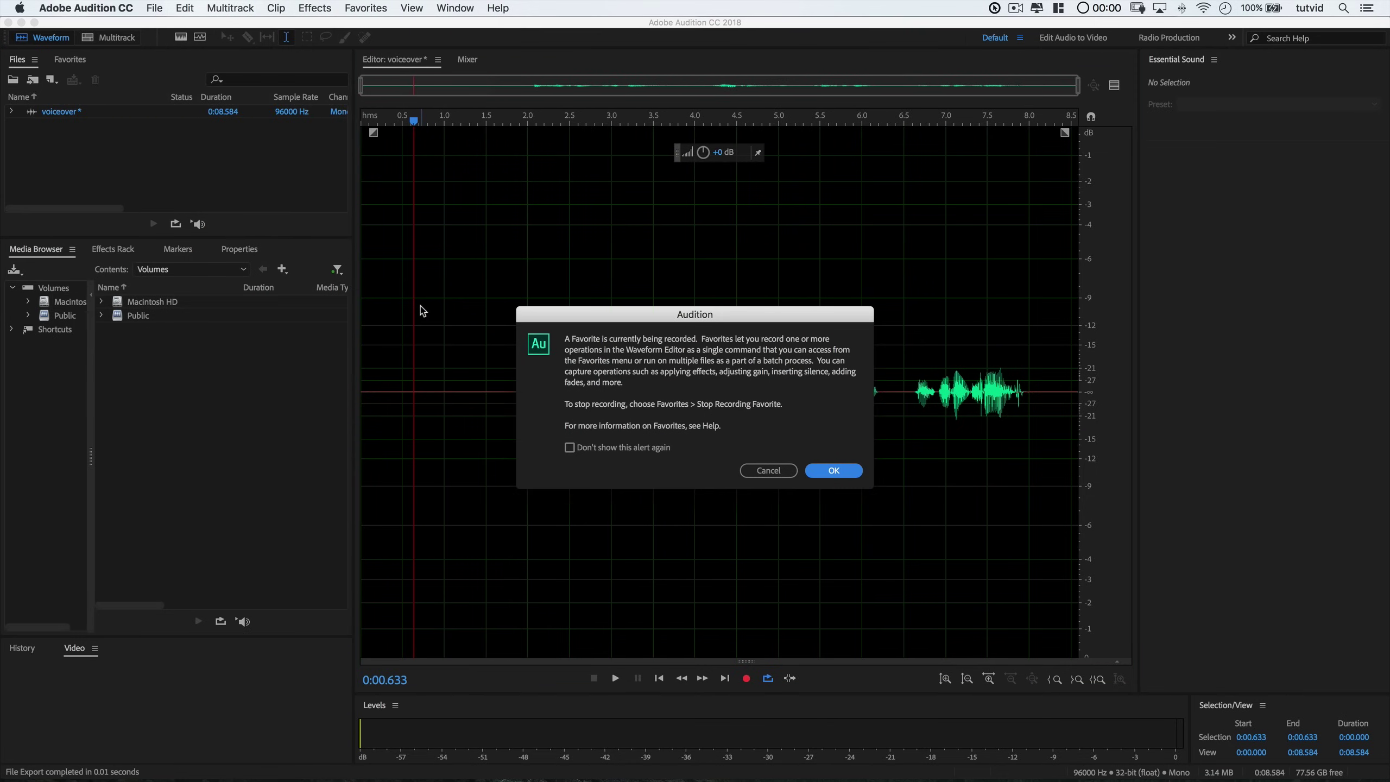
pyautogui.click(845, 472)
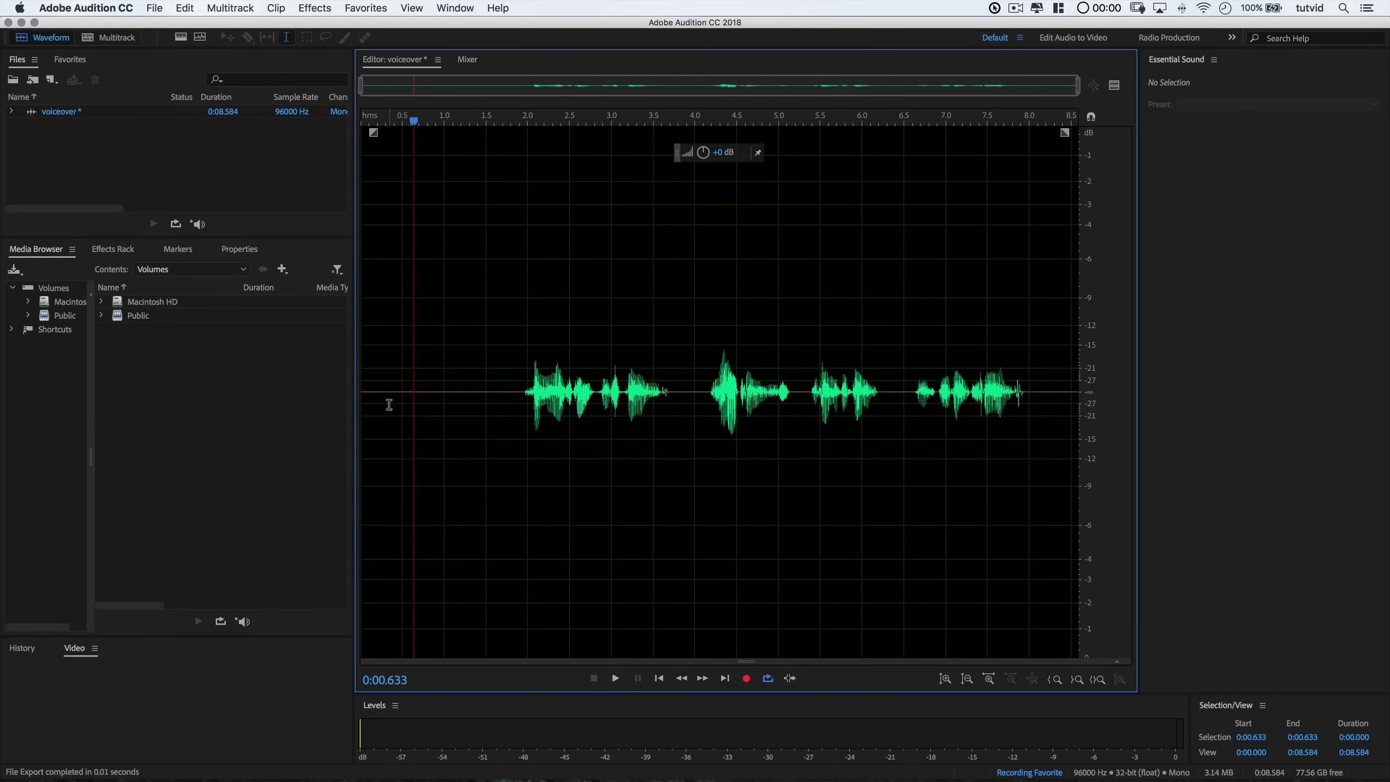
# Step: Capture a noise print from the silent lead-in before the speech
pyautogui.moveTo(361, 394); pyautogui.dragTo(520, 410)
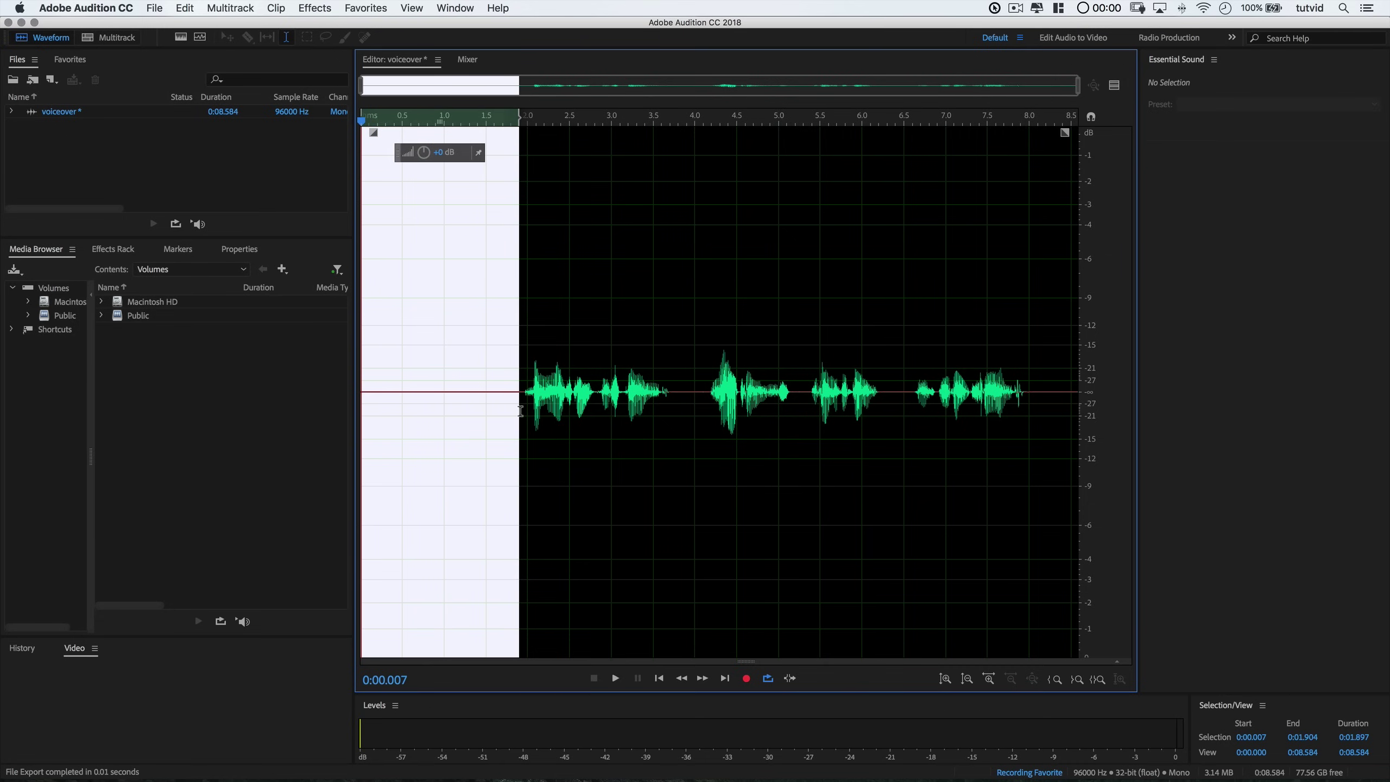
pyautogui.moveTo(520, 411); pyautogui.dragTo(524, 411)
pyautogui.click(315, 8)
pyautogui.moveTo(377, 244)
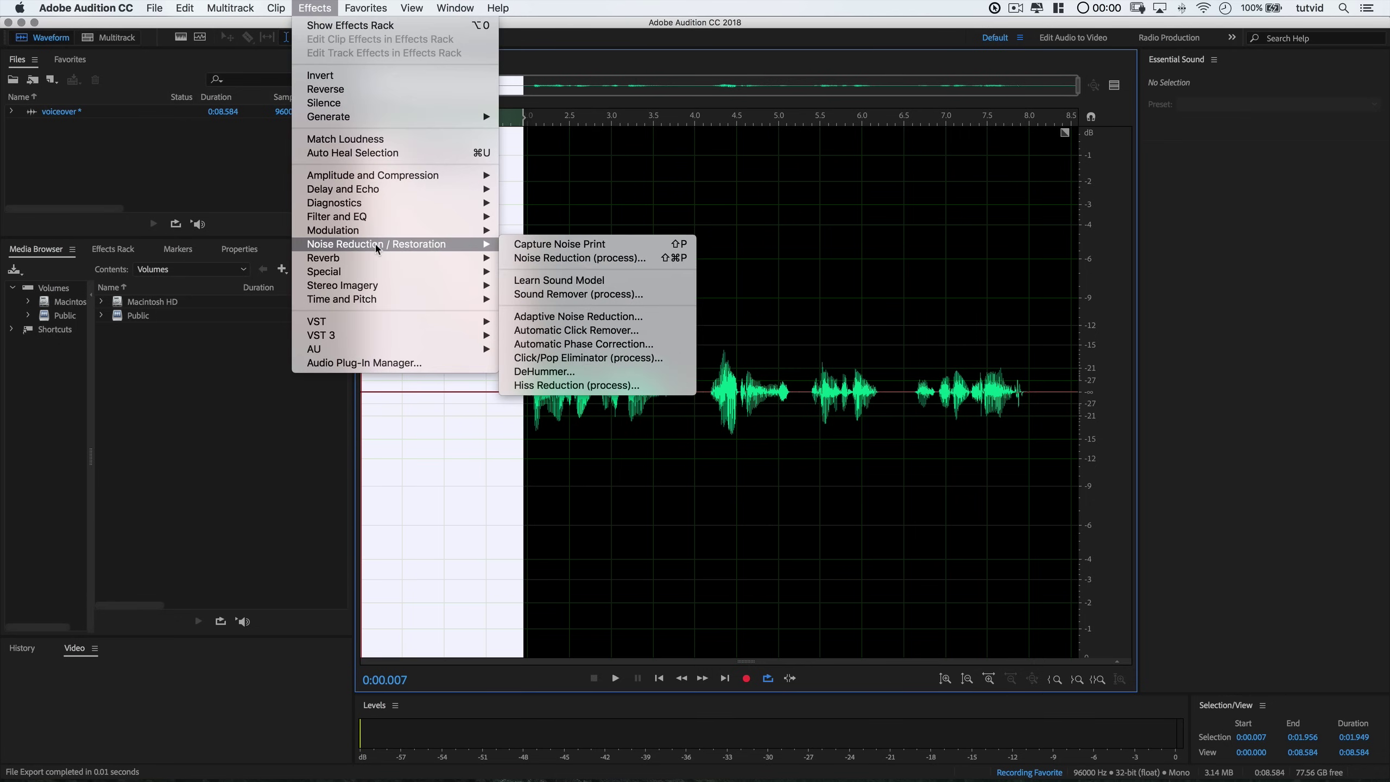
pyautogui.click(548, 244)
pyautogui.click(833, 433)
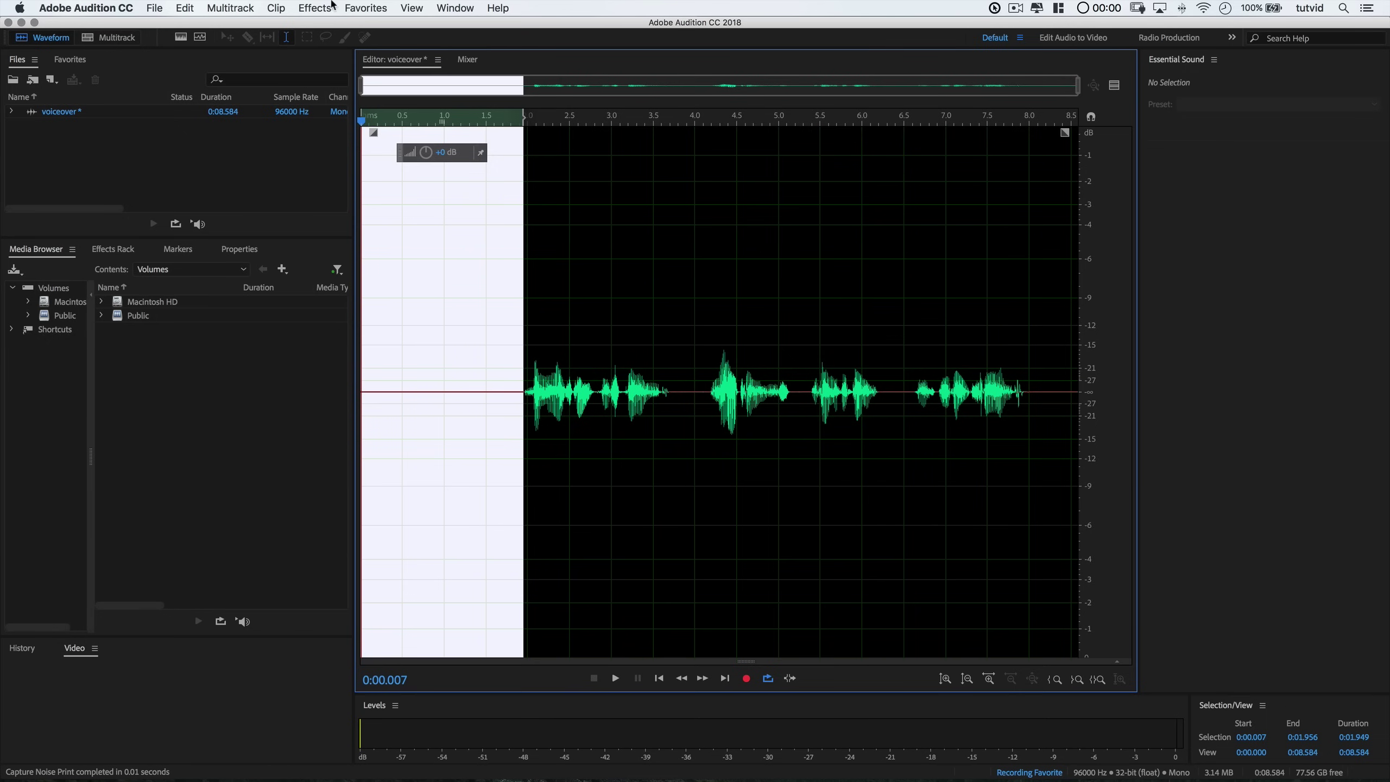
# Step: Select the whole voiceover and bring up the Noise Reduction (process) settings
pyautogui.click(185, 8)
pyautogui.moveTo(356, 266)
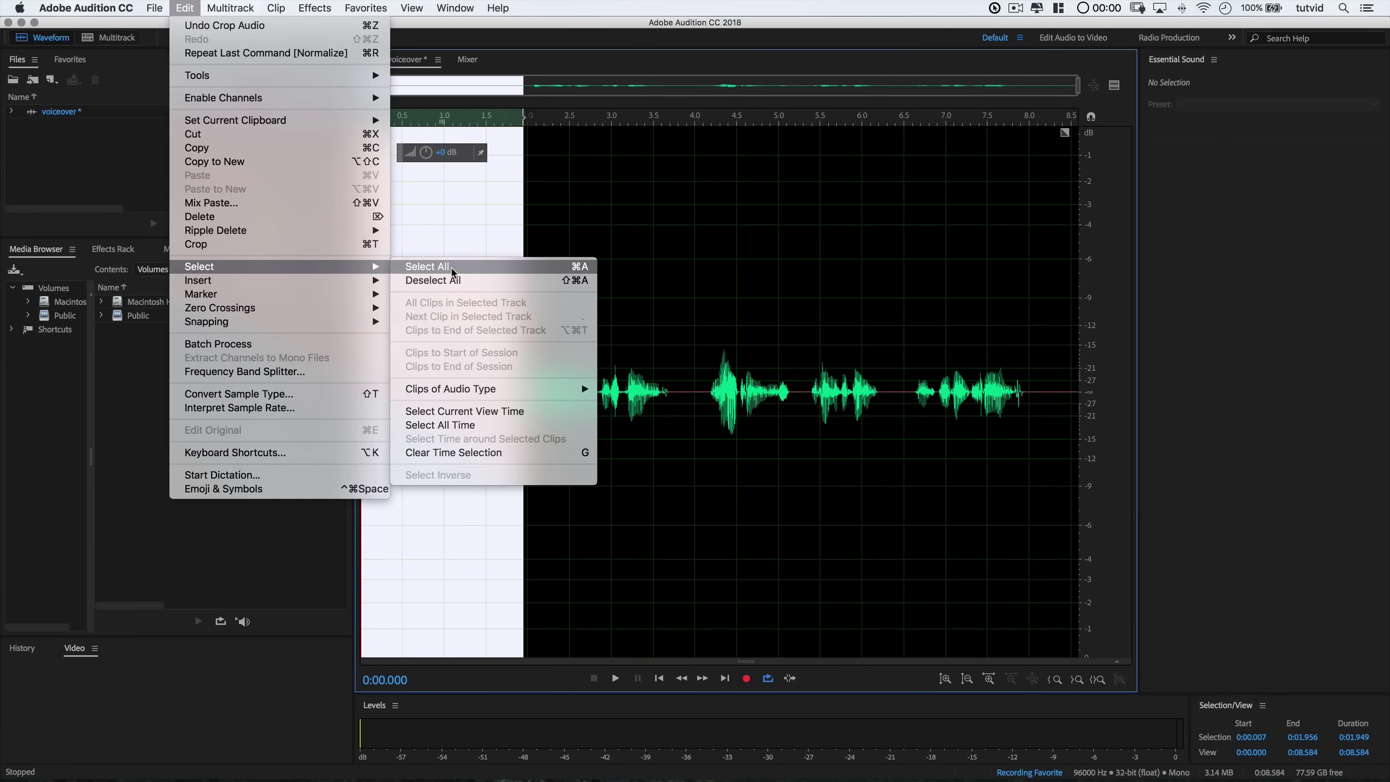
pyautogui.click(452, 267)
pyautogui.click(315, 7)
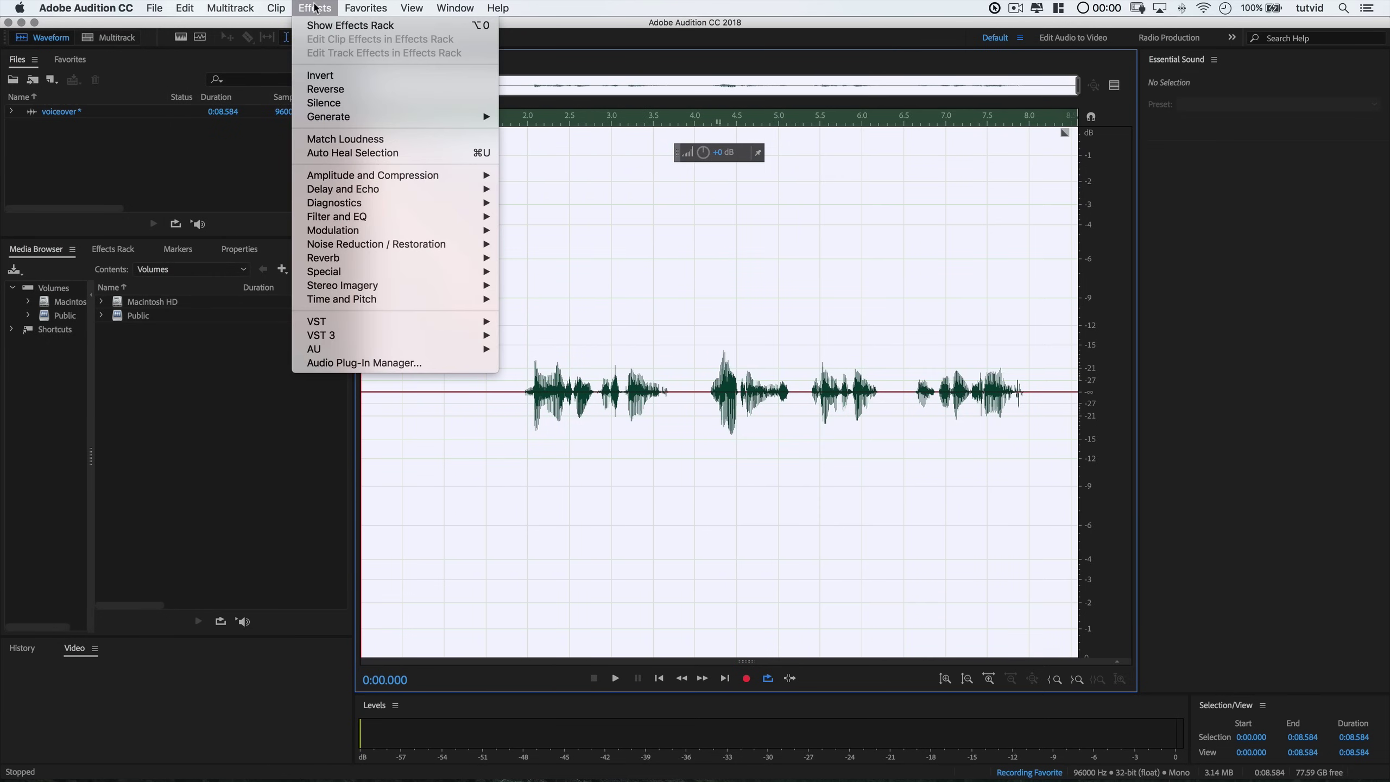
pyautogui.moveTo(408, 246)
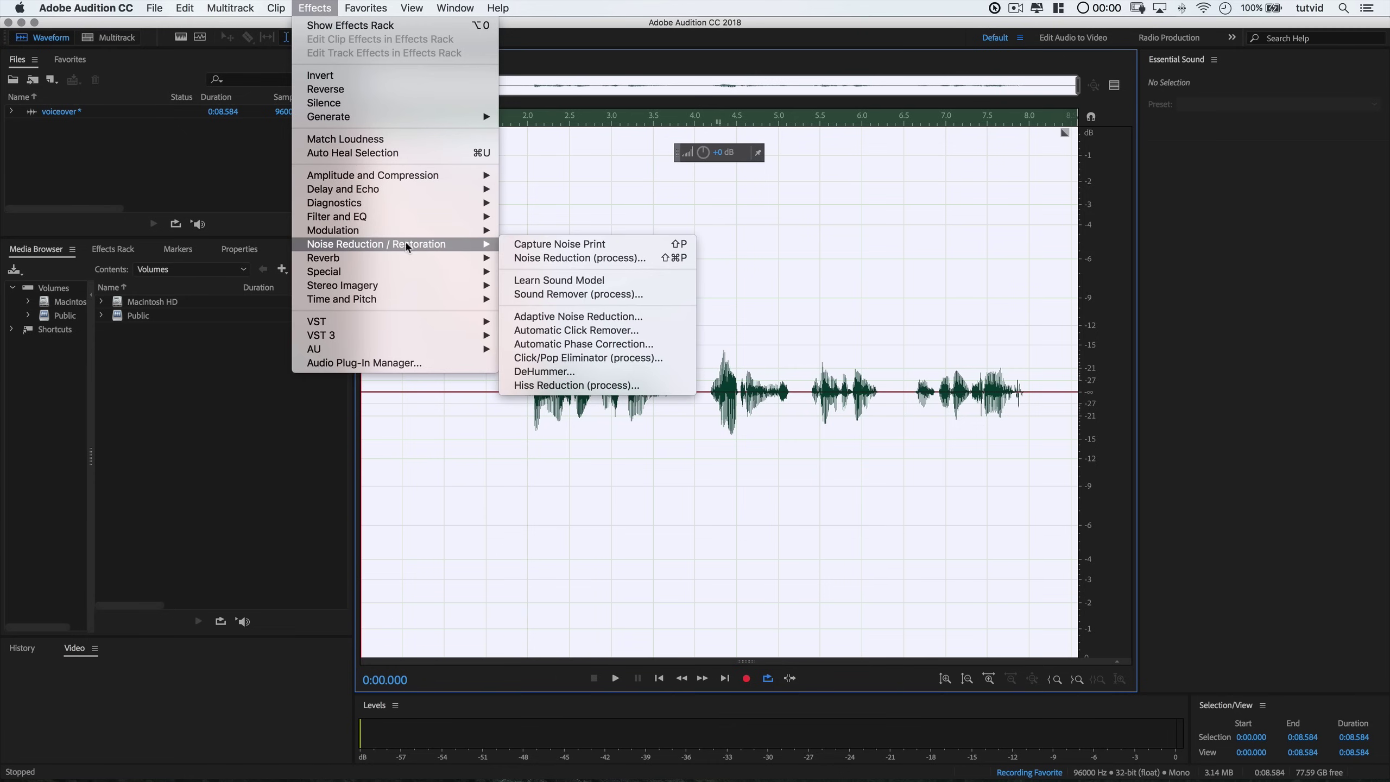
pyautogui.click(596, 259)
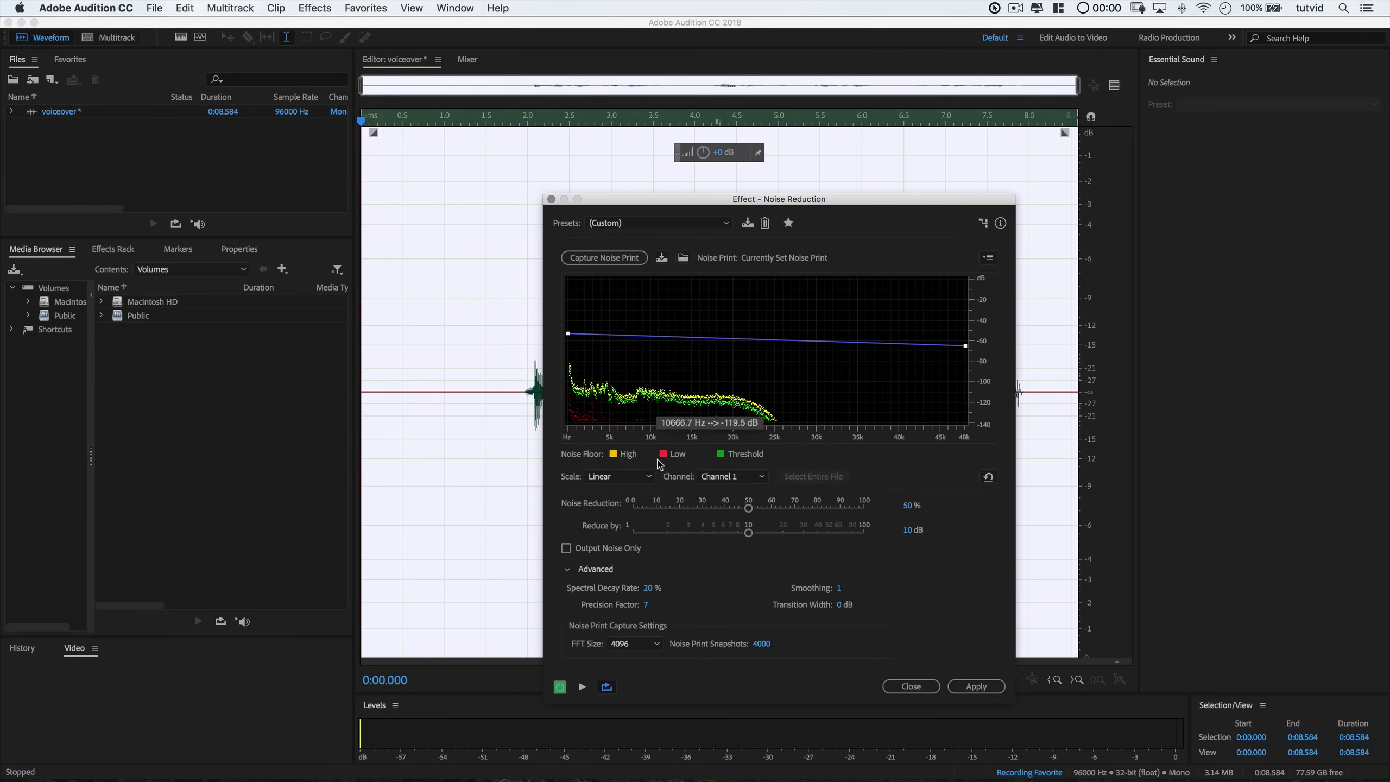
# Step: Apply Noise Reduction at 50% and 10 dB with both threshold curve endpoints lowered
pyautogui.press('space')
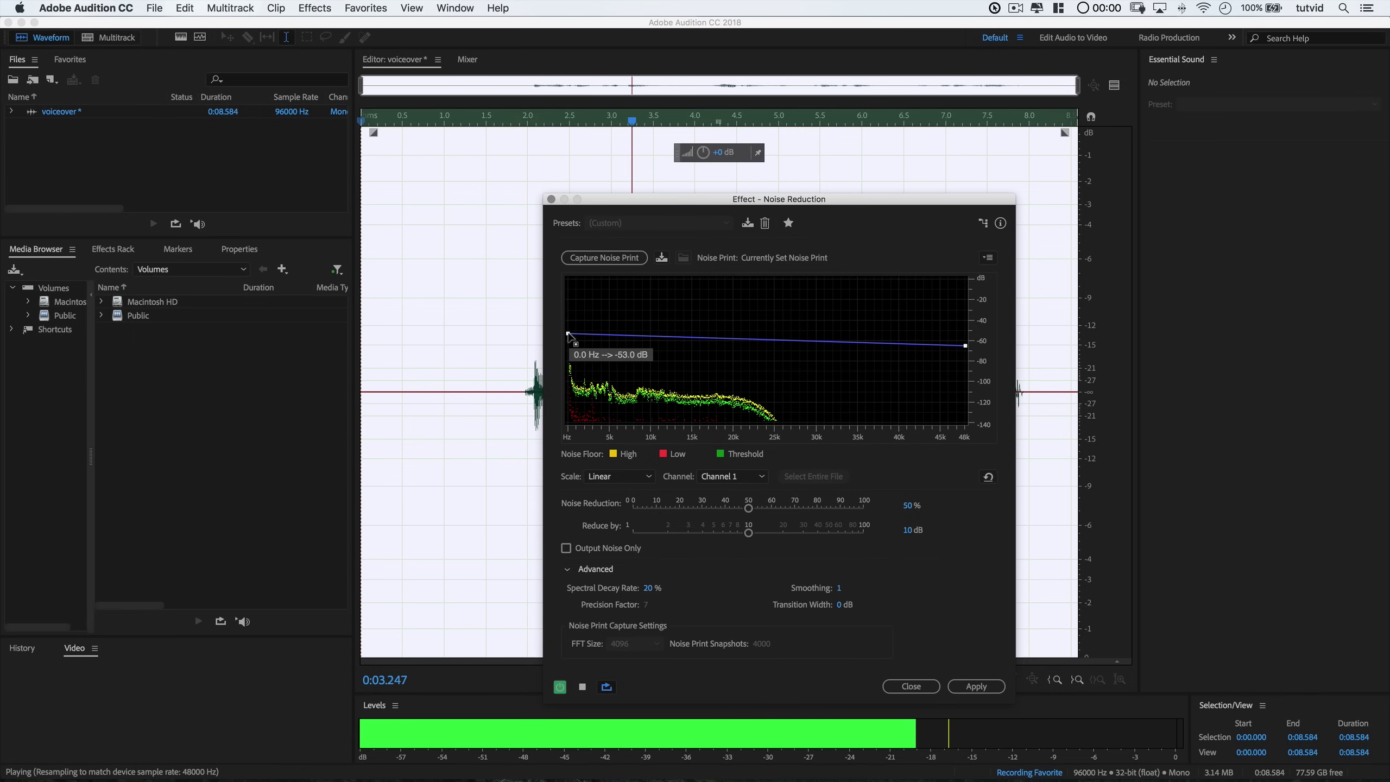
pyautogui.moveTo(567, 333); pyautogui.dragTo(568, 344)
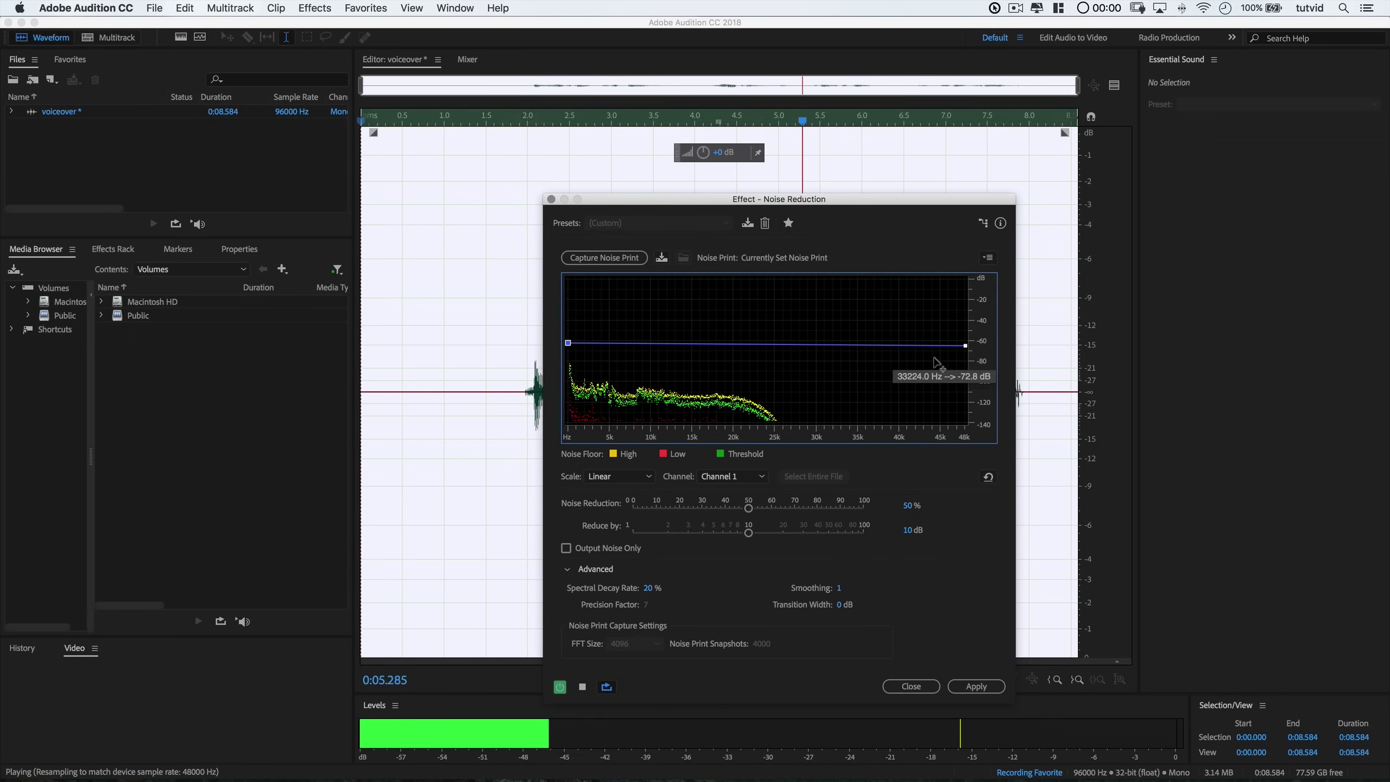
pyautogui.moveTo(965, 346); pyautogui.dragTo(966, 351)
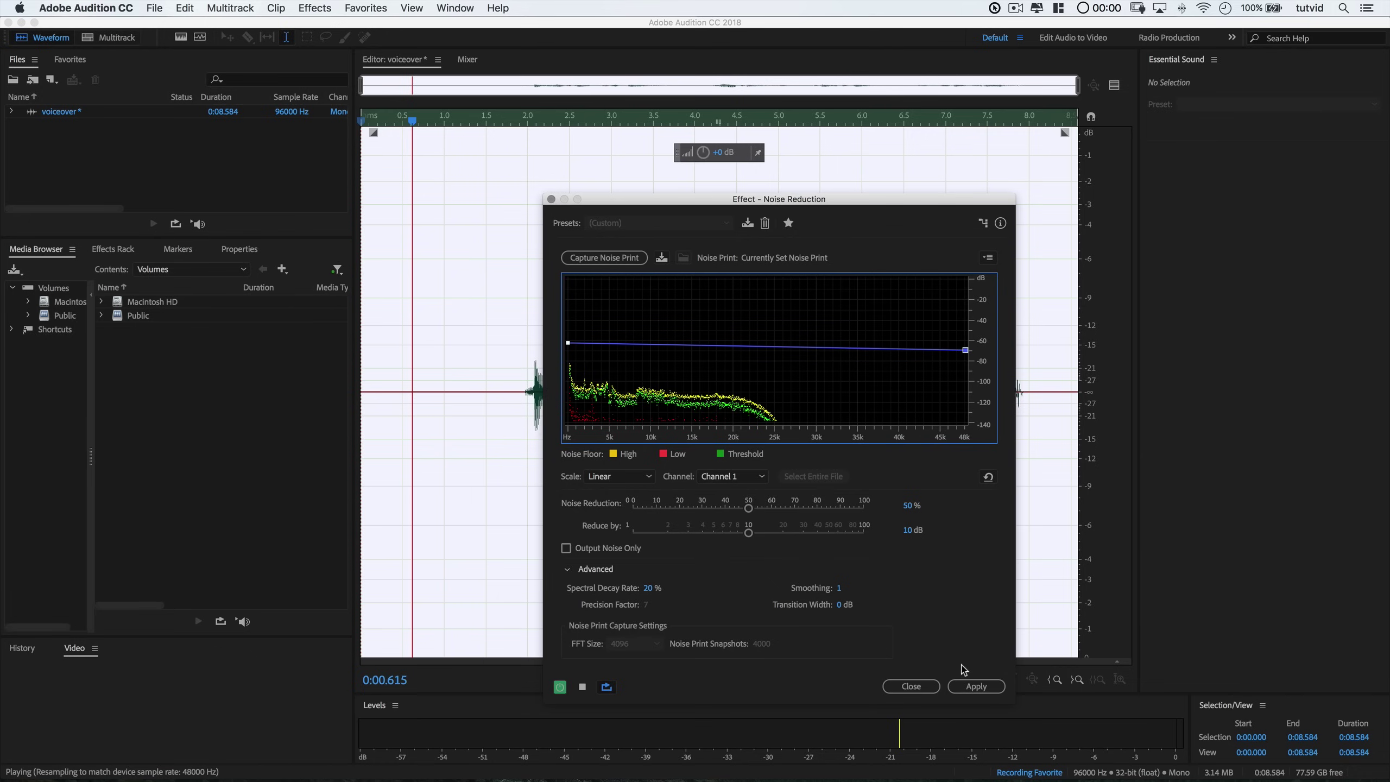
pyautogui.click(968, 687)
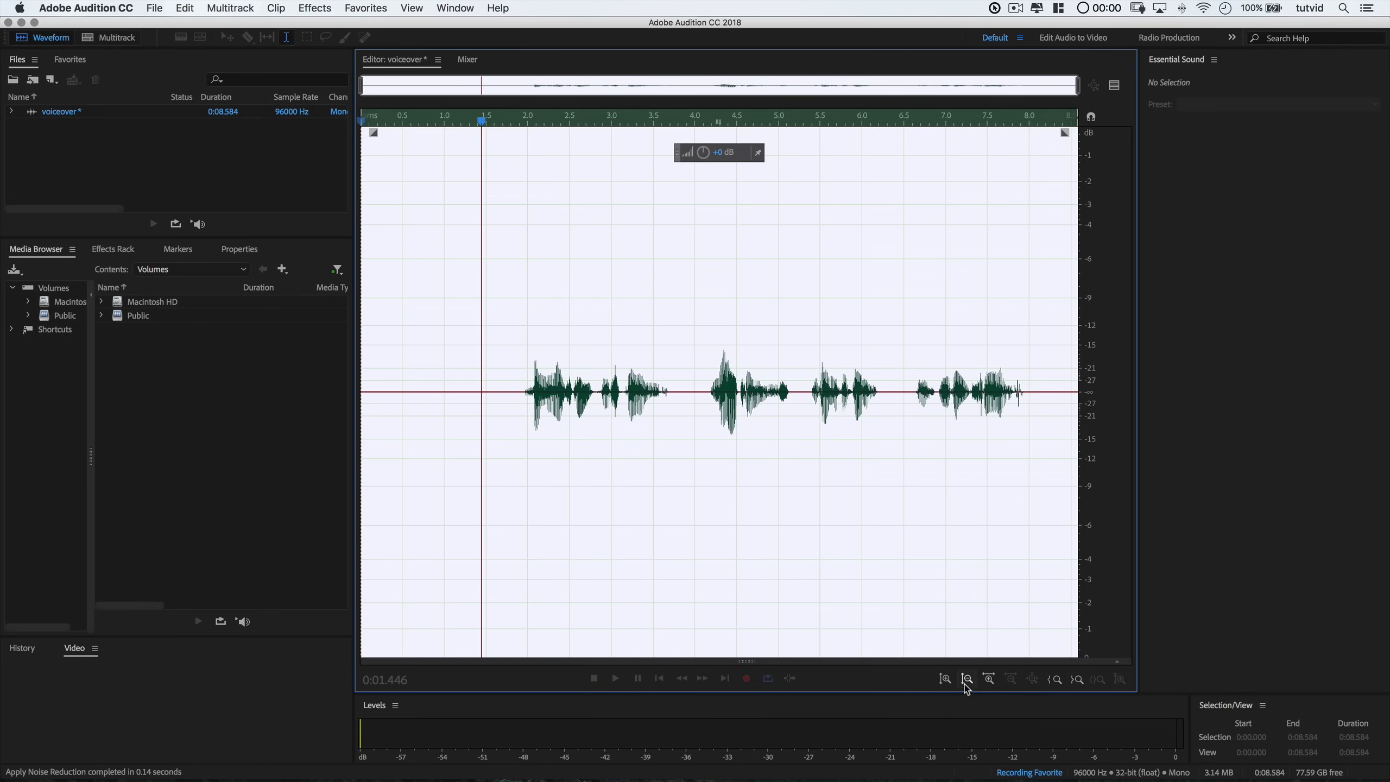
# Step: Normalize the noise-reduced voiceover to -6.00 dB with Normalize (process)
pyautogui.click(303, 8)
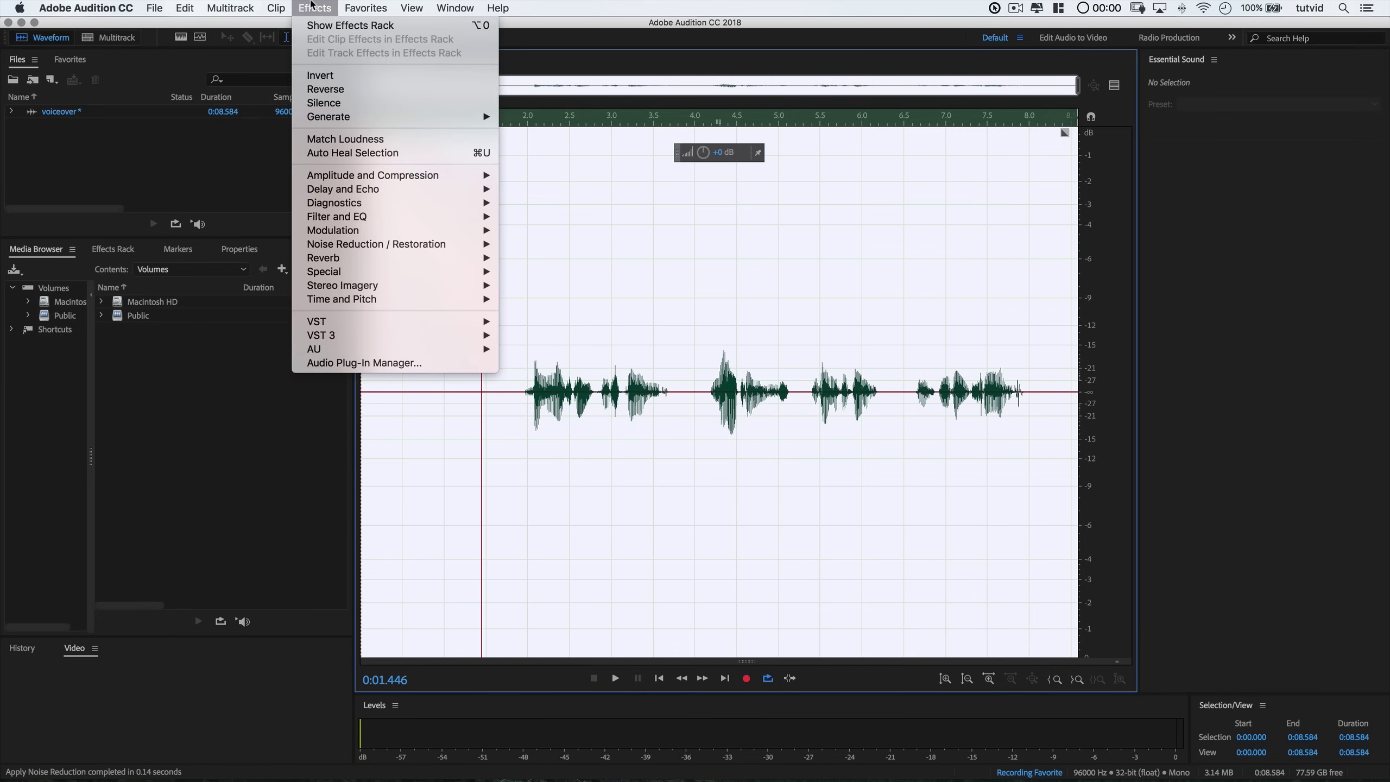
pyautogui.moveTo(458, 183)
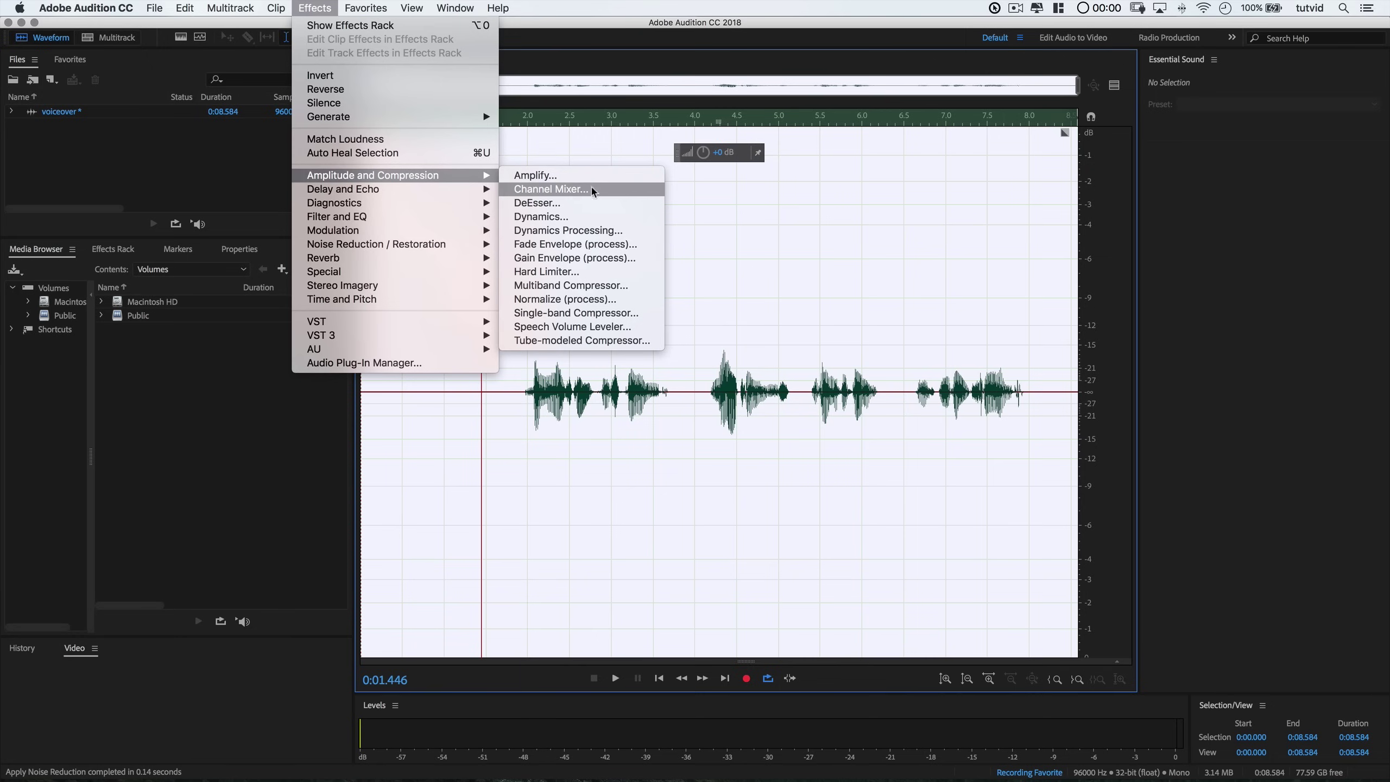
pyautogui.click(565, 299)
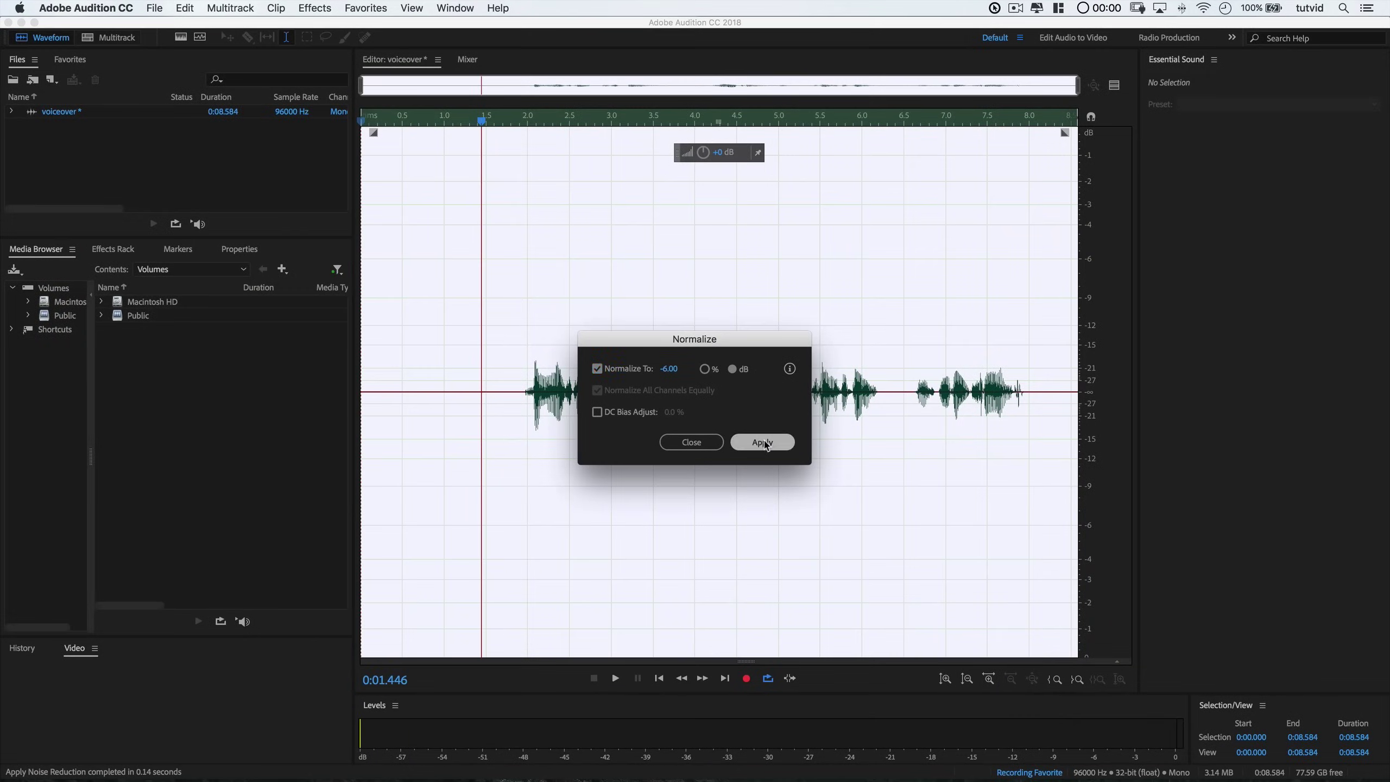
pyautogui.click(763, 442)
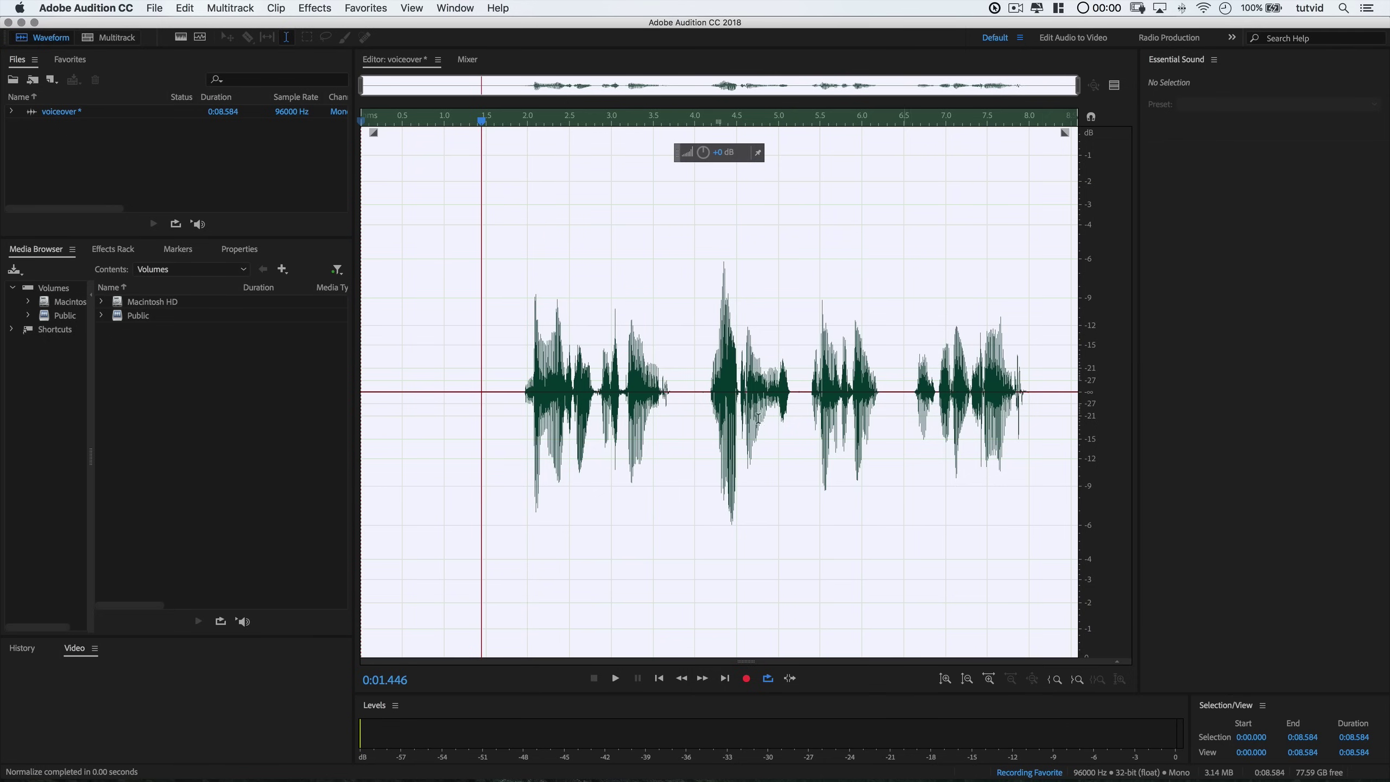
# Step: Capture a fresh noise print from the quiet lead-in before the speech
pyautogui.moveTo(507, 392); pyautogui.dragTo(353, 384)
pyautogui.click(318, 7)
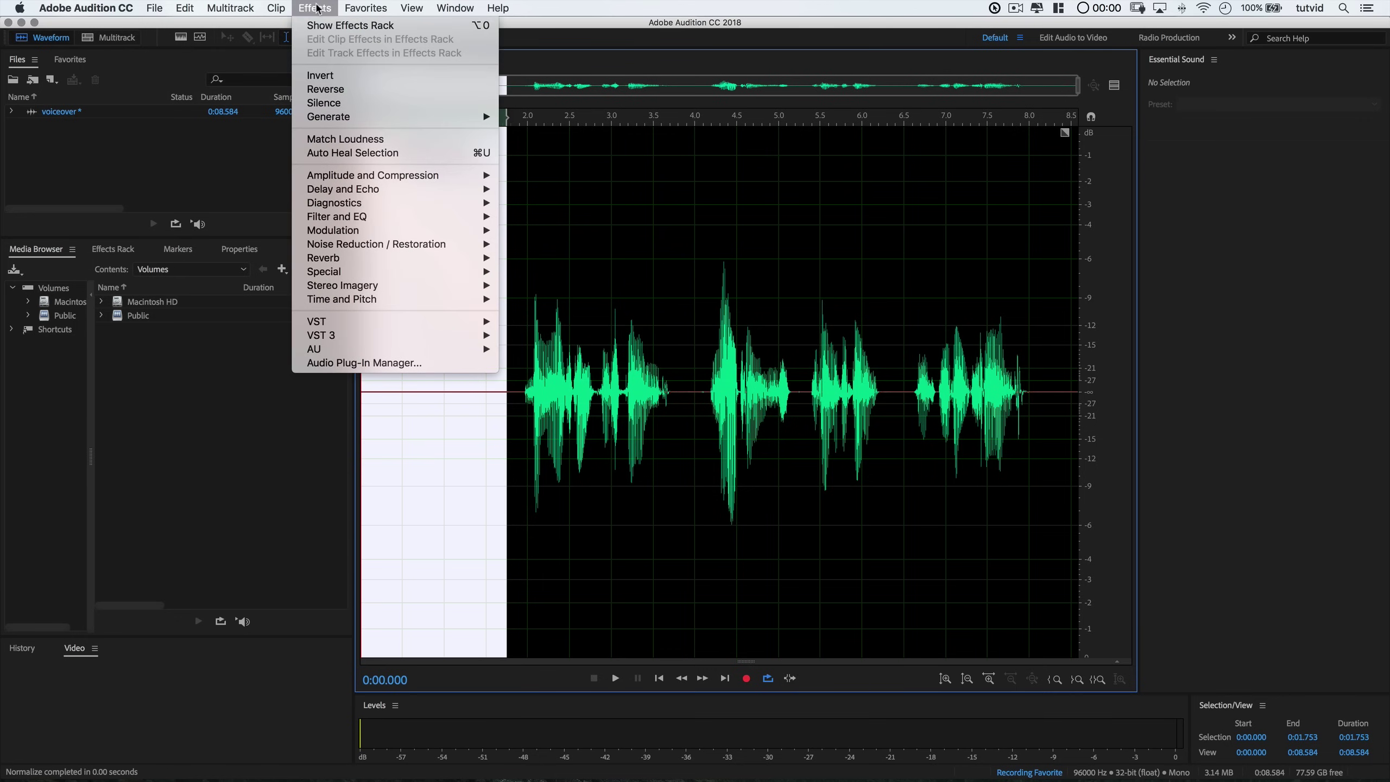
pyautogui.moveTo(384, 244)
pyautogui.click(546, 248)
pyautogui.click(831, 435)
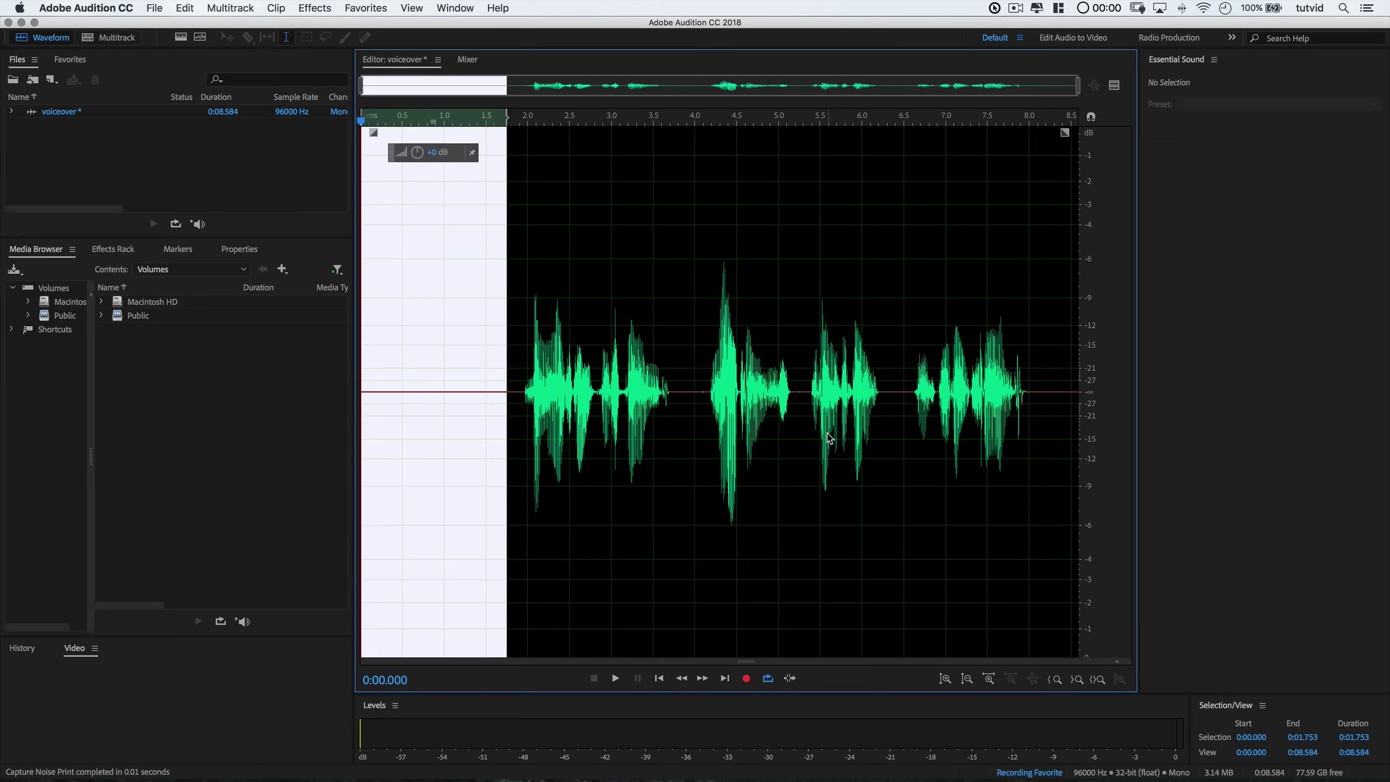
# Step: Select the entire voiceover and apply Noise Reduction at 50% and 10 dB
pyautogui.press('super+a')
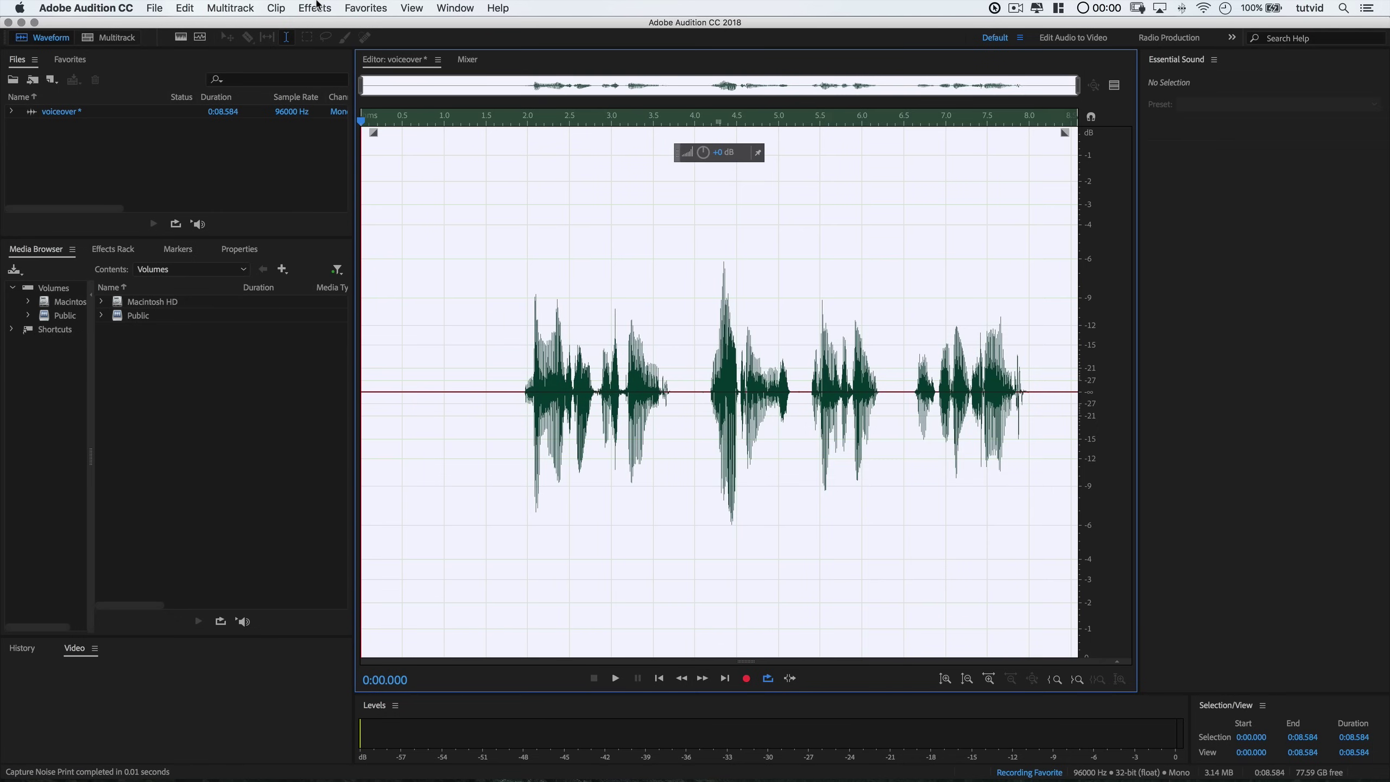
pyautogui.click(315, 7)
pyautogui.moveTo(368, 258)
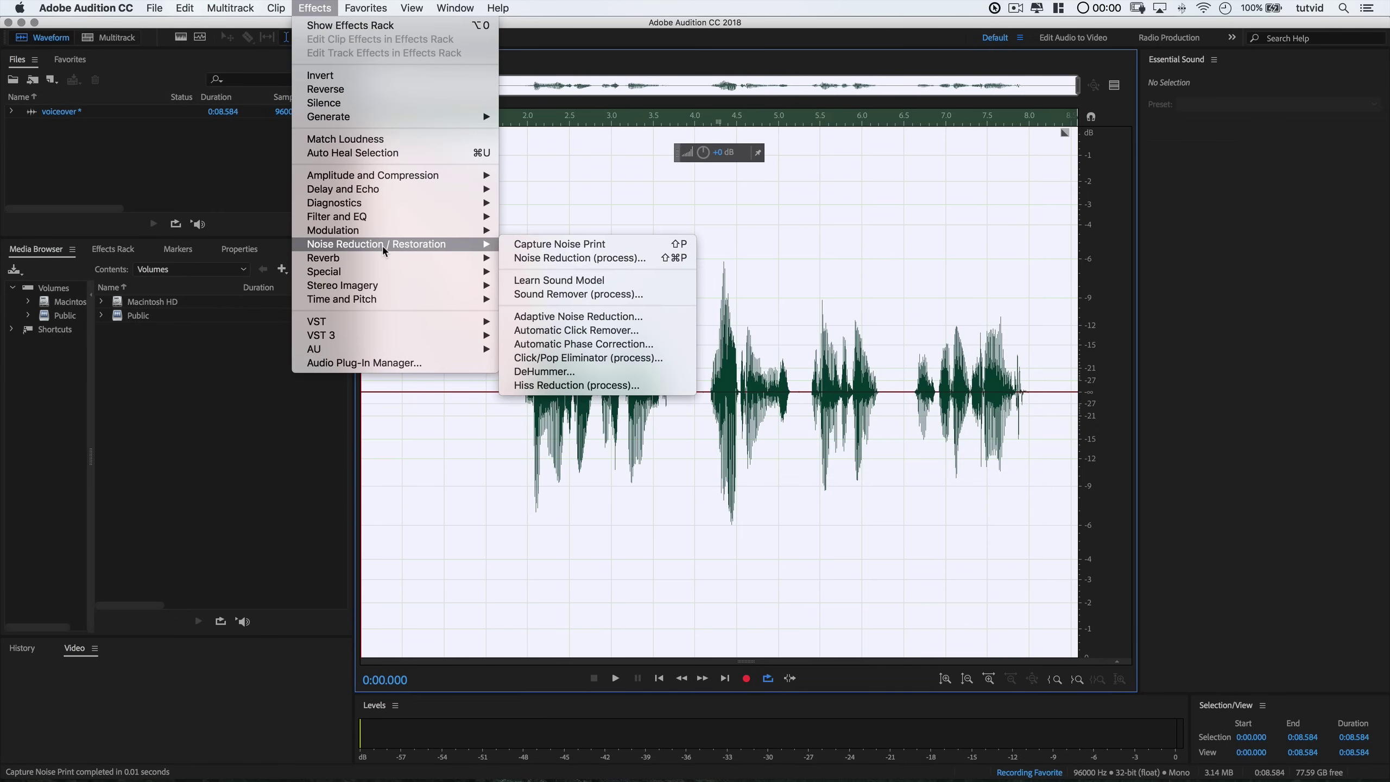
pyautogui.click(542, 258)
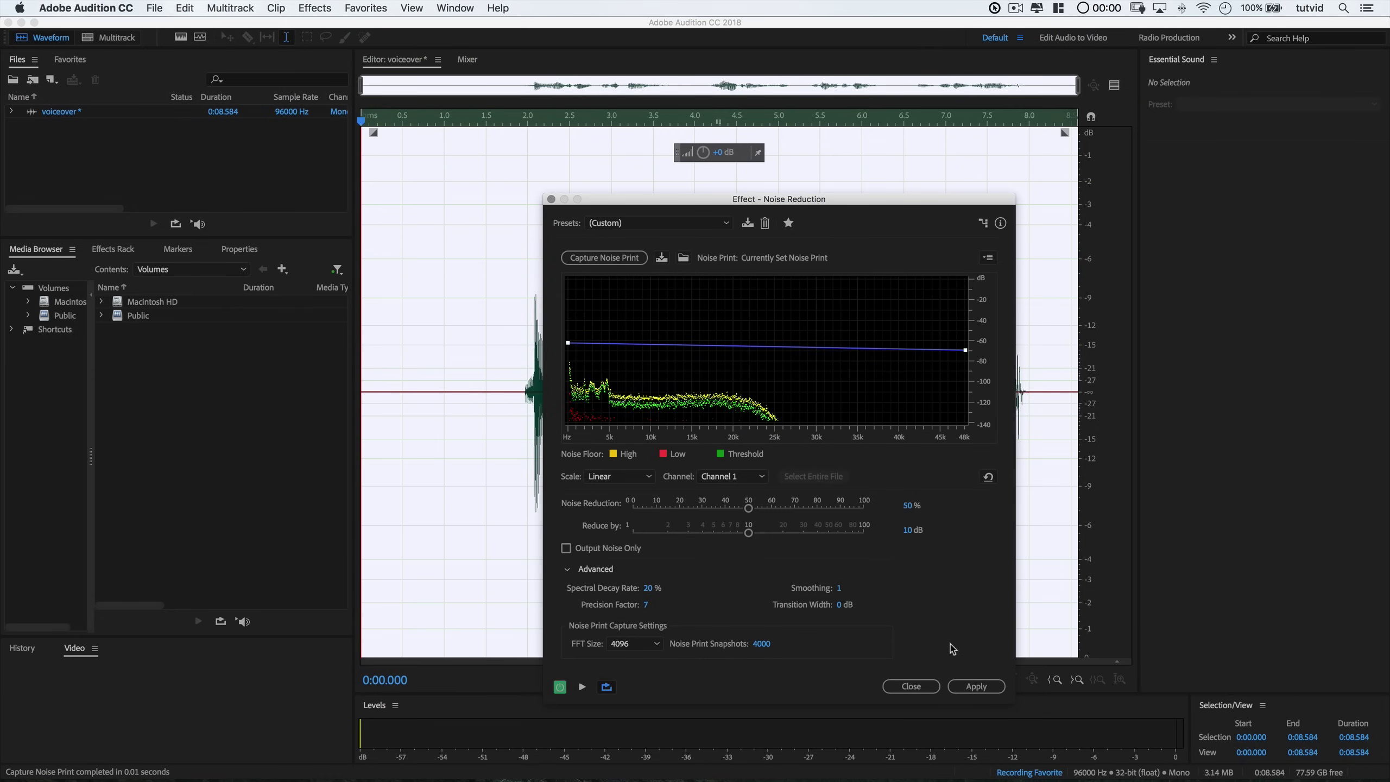
pyautogui.click(973, 687)
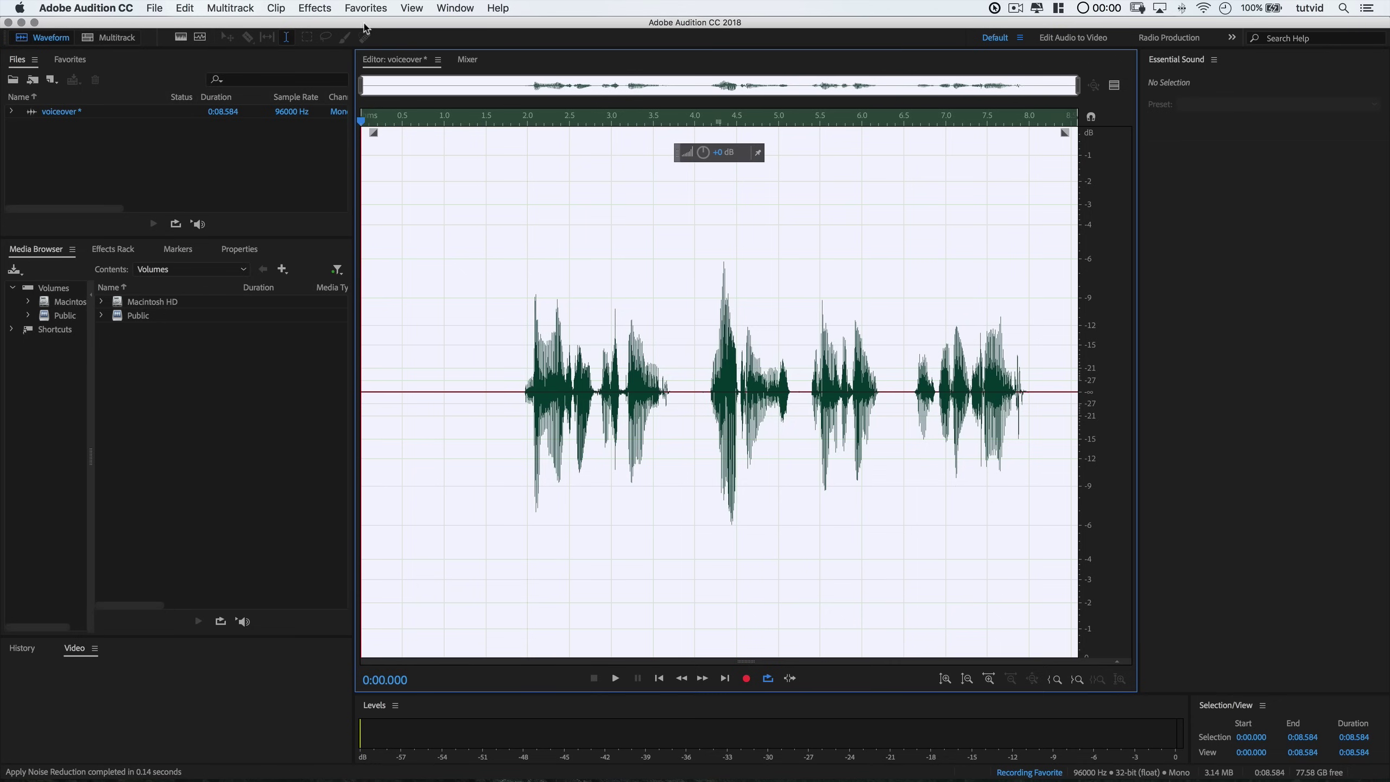
# Step: Apply a Single-band Compressor: -12 dB threshold, 4:1 ratio, 10 ms attack, 100 ms release
pyautogui.click(317, 7)
pyautogui.moveTo(445, 180)
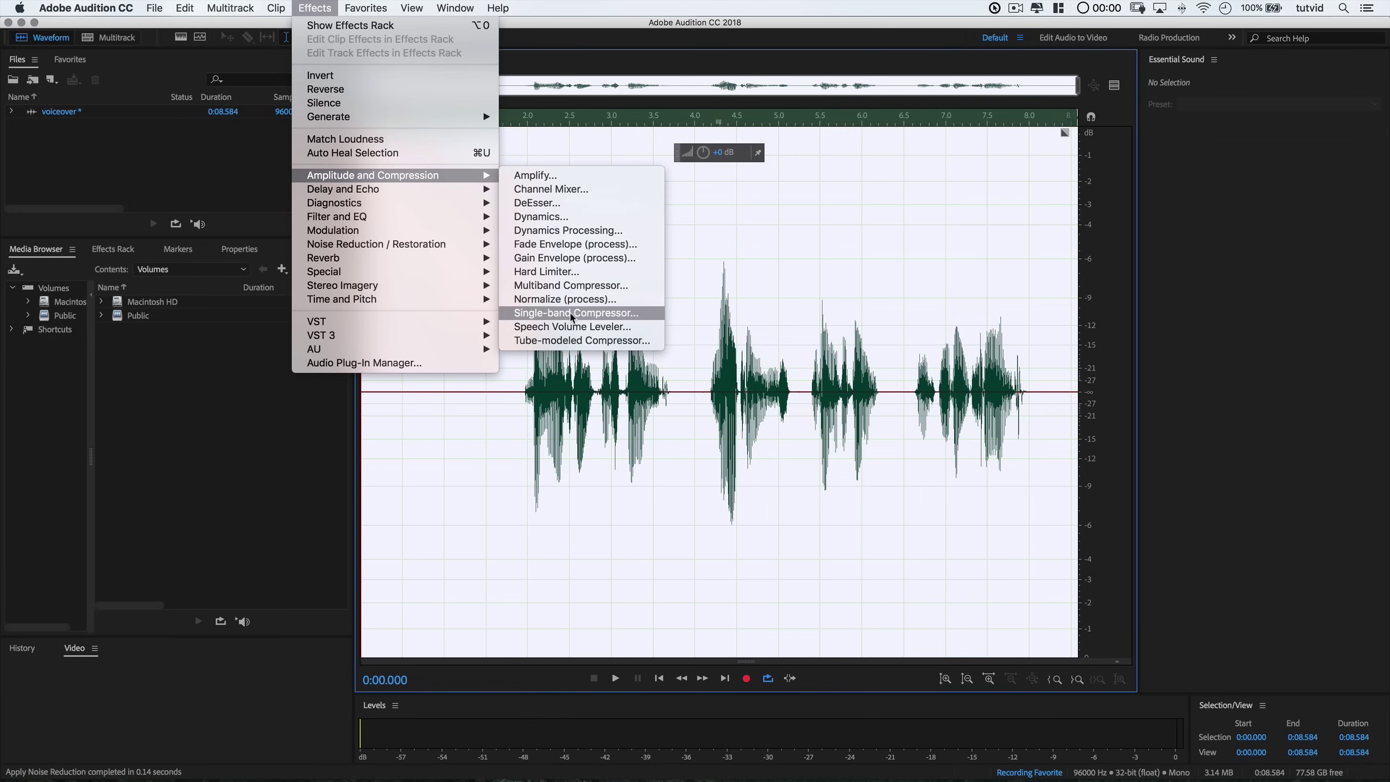
pyautogui.click(570, 313)
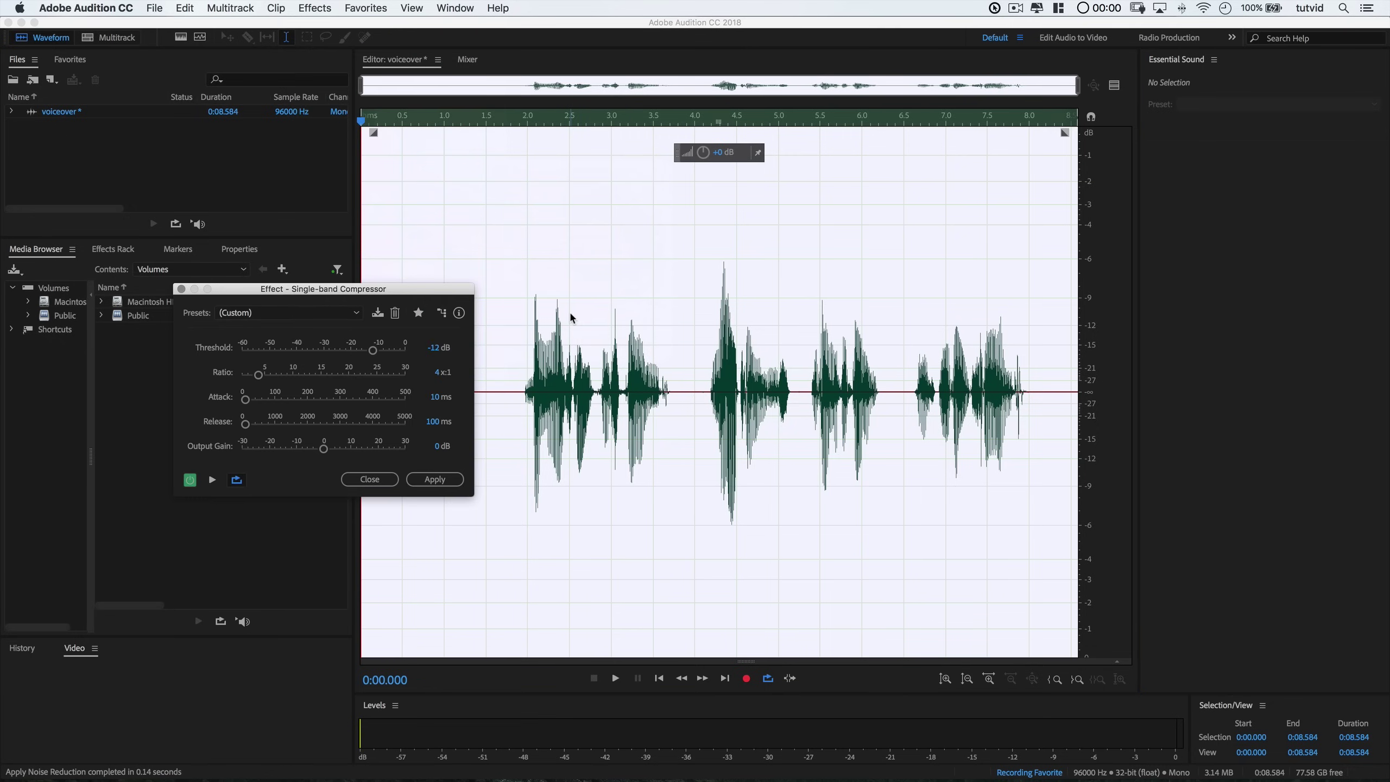
pyautogui.moveTo(428, 292); pyautogui.dragTo(706, 463)
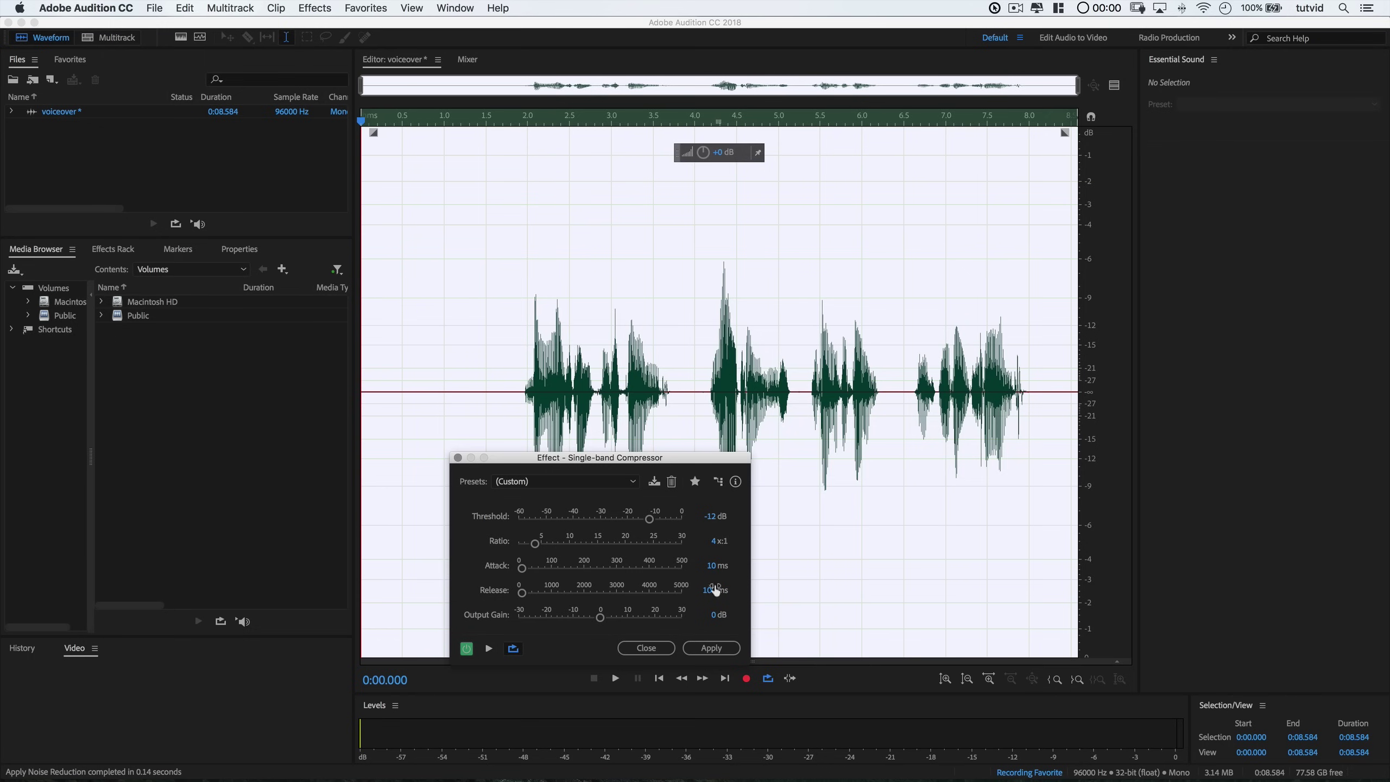
pyautogui.click(710, 648)
pyautogui.click(711, 654)
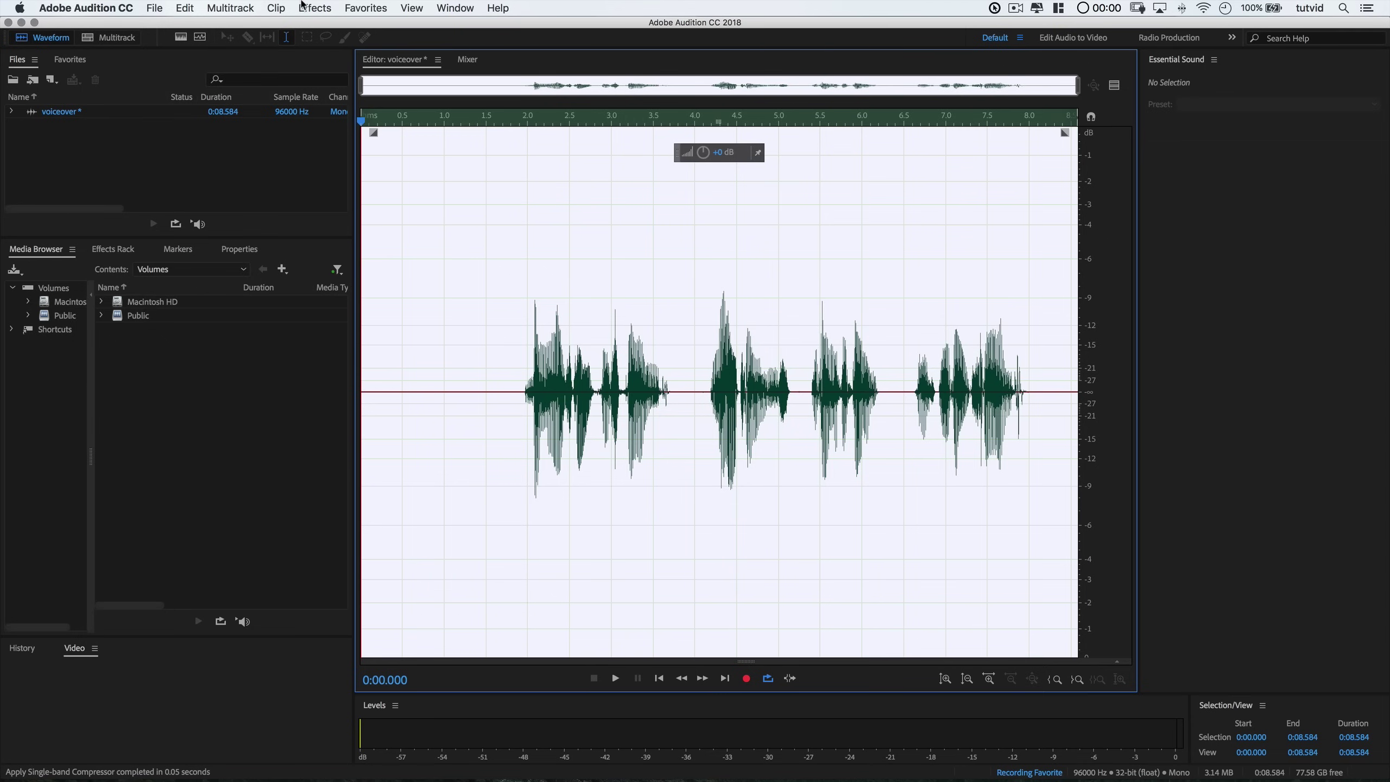
# Step: Load the Loudness Maximizer preset in the Parametric Equalizer and enable band 2
pyautogui.click(315, 7)
pyautogui.moveTo(377, 222)
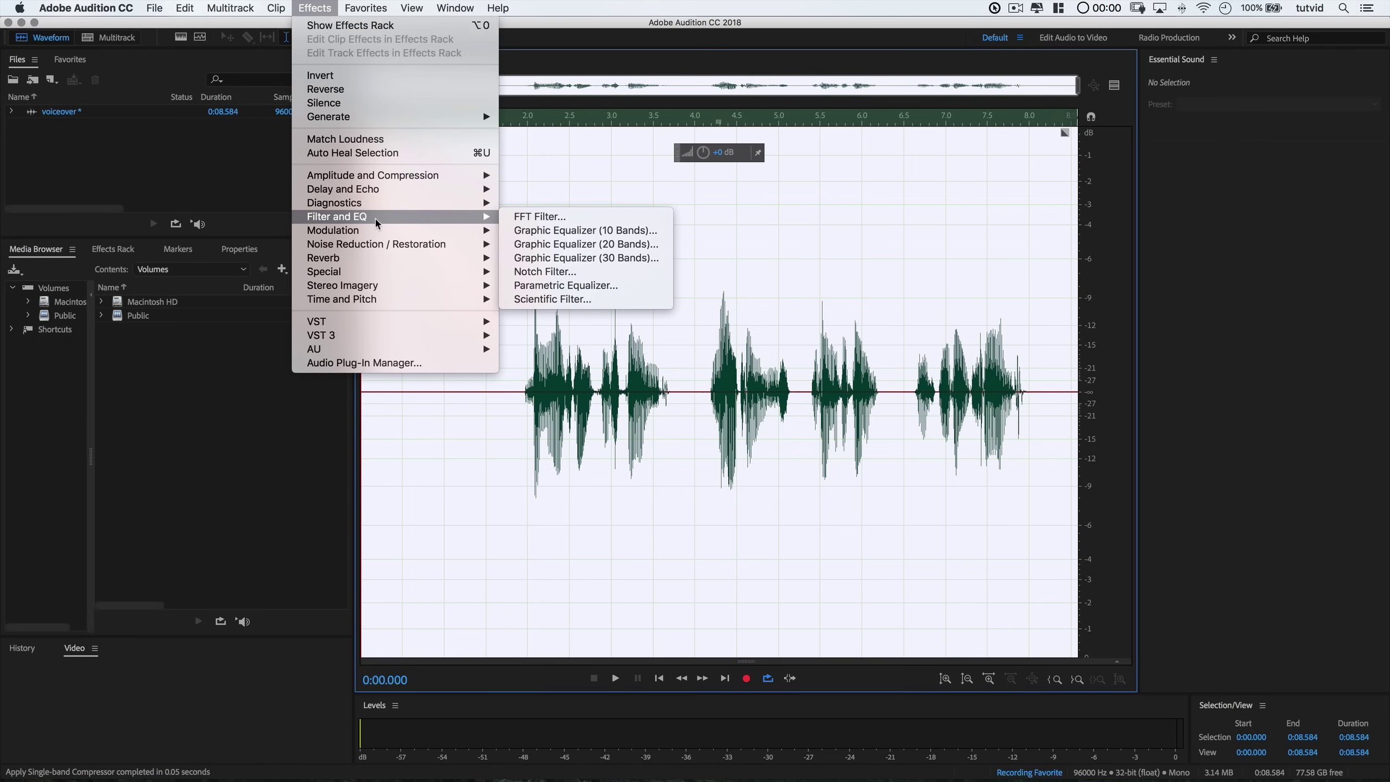
pyautogui.click(631, 290)
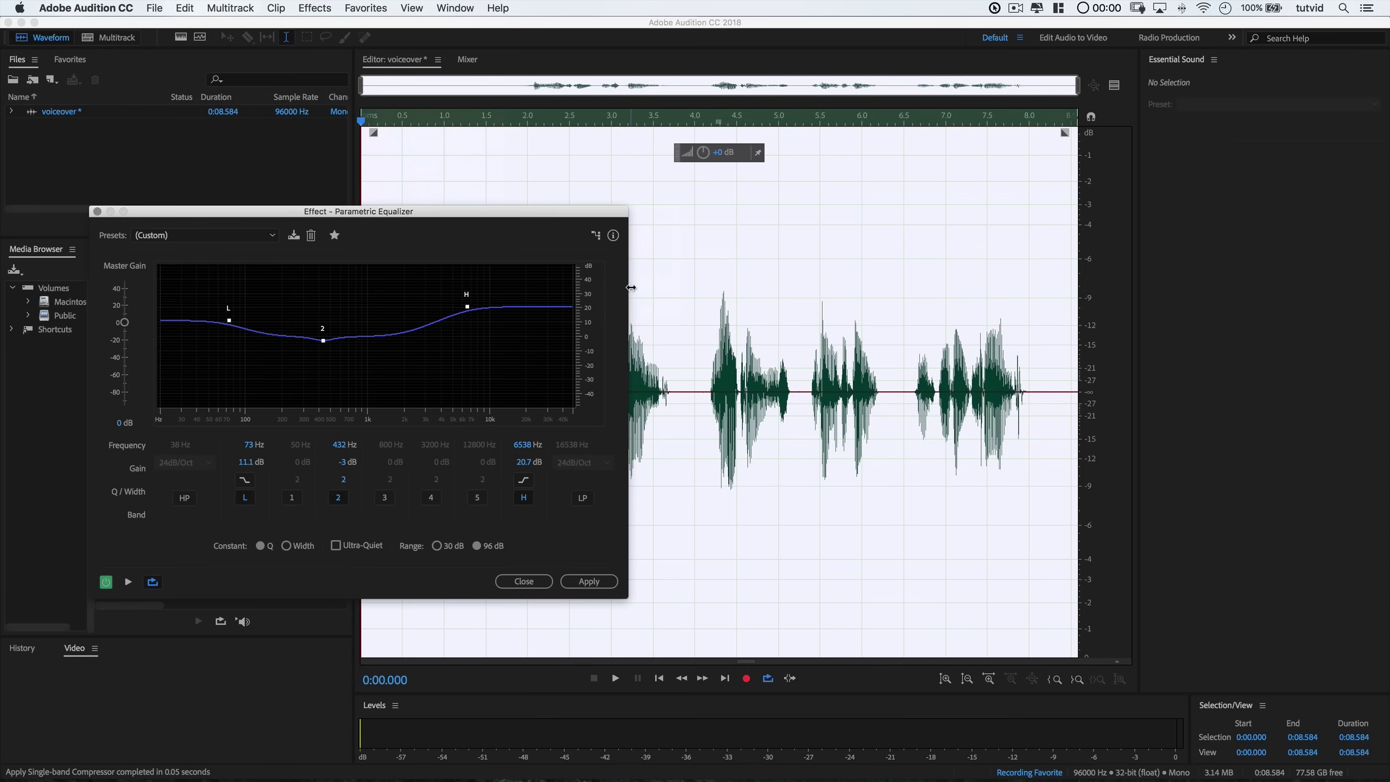
pyautogui.click(200, 238)
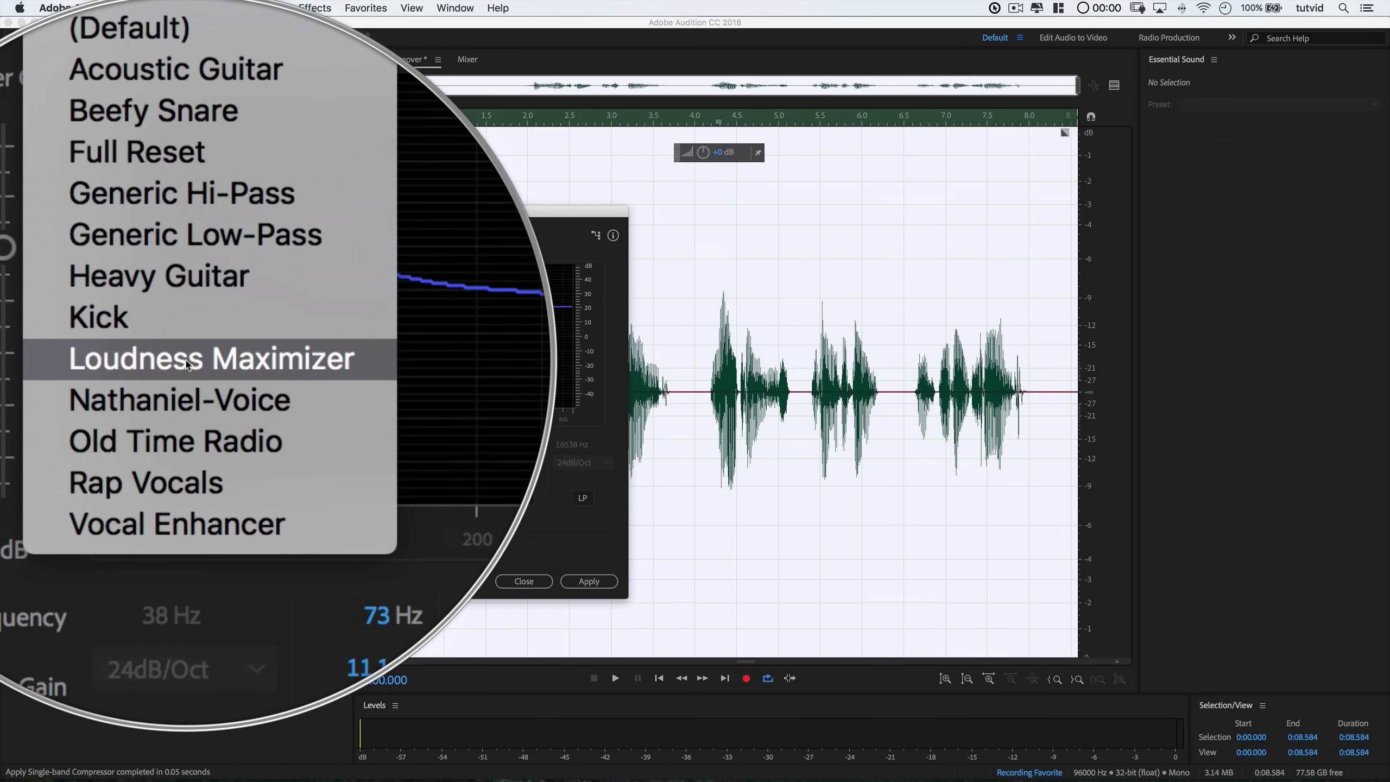
pyautogui.click(187, 360)
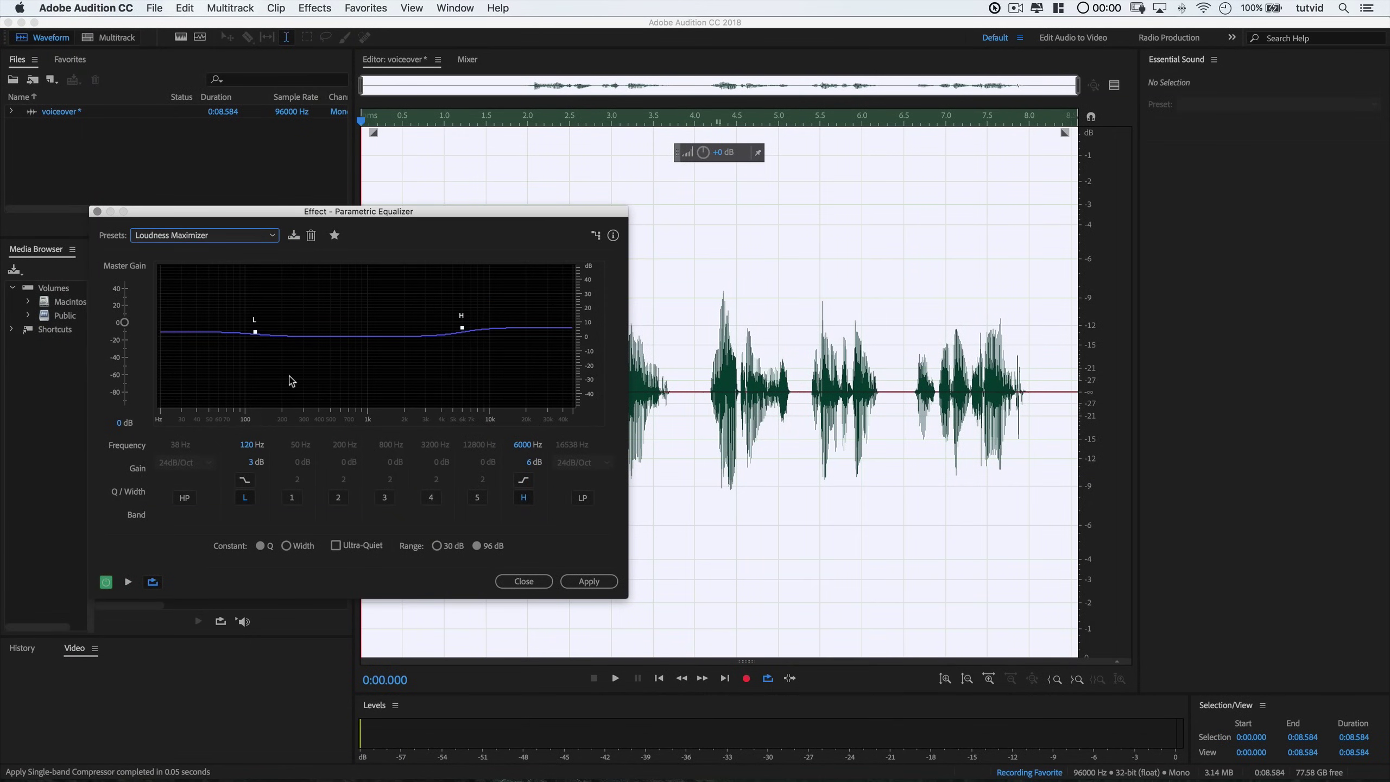
pyautogui.click(338, 498)
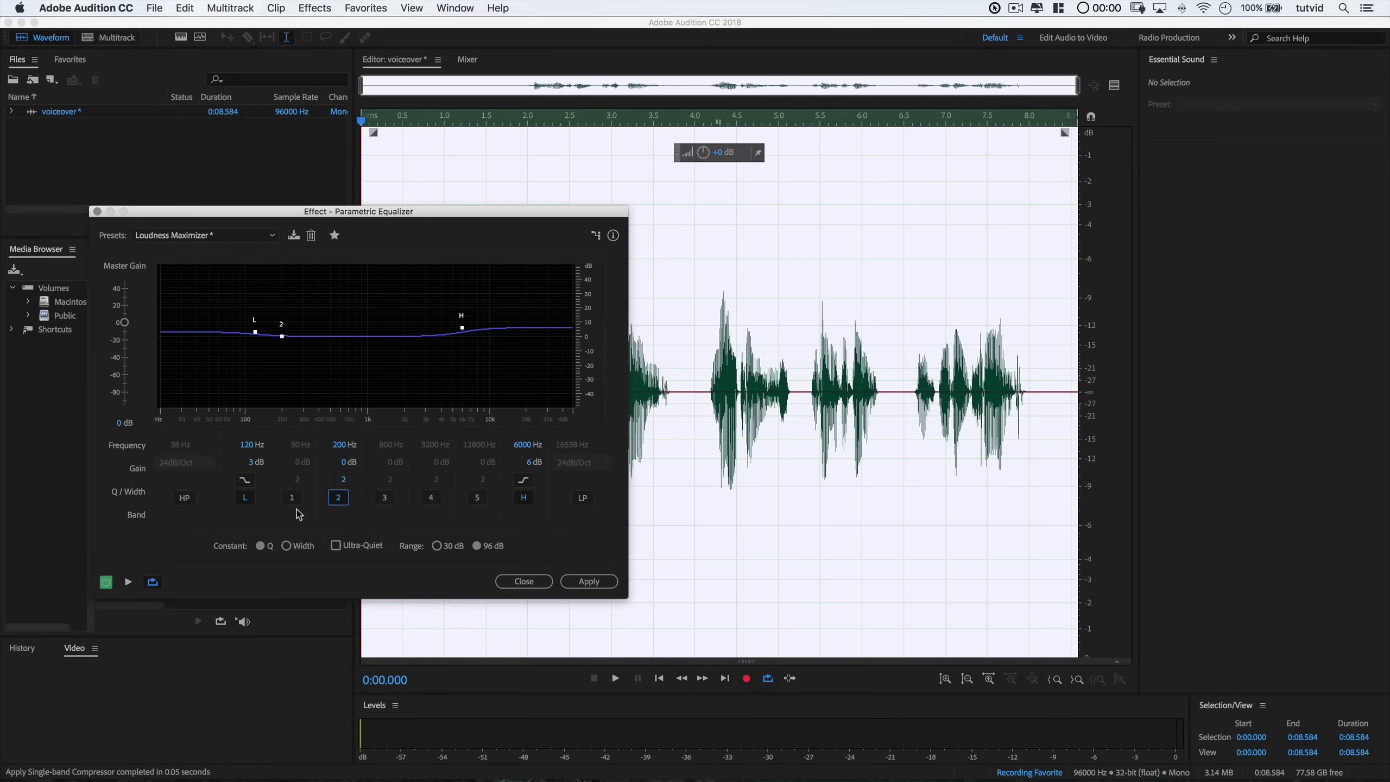
# Step: Apply EQ with 16.7 dB at 90 Hz, -4 dB near 432 Hz, 23.2 dB near 11 kHz
pyautogui.press('space')
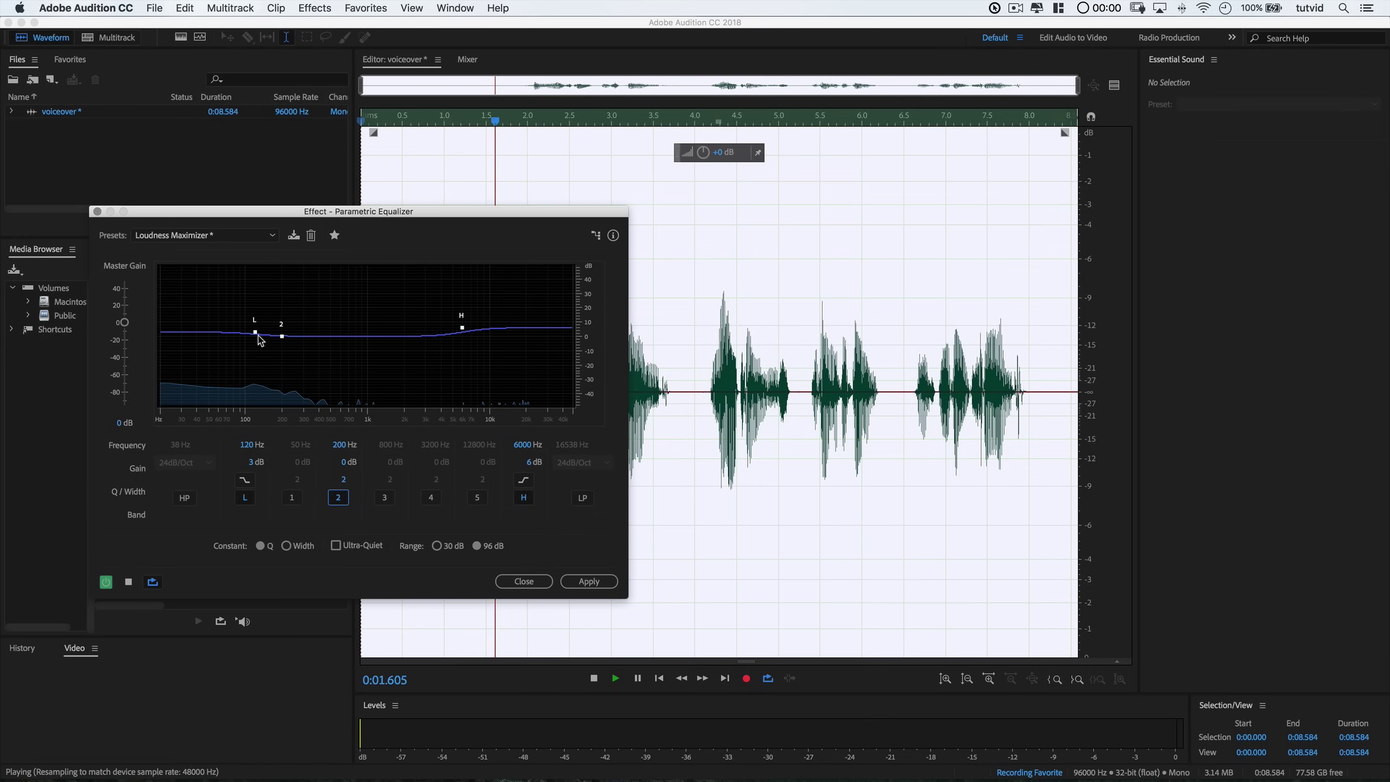
pyautogui.moveTo(256, 332); pyautogui.dragTo(243, 316)
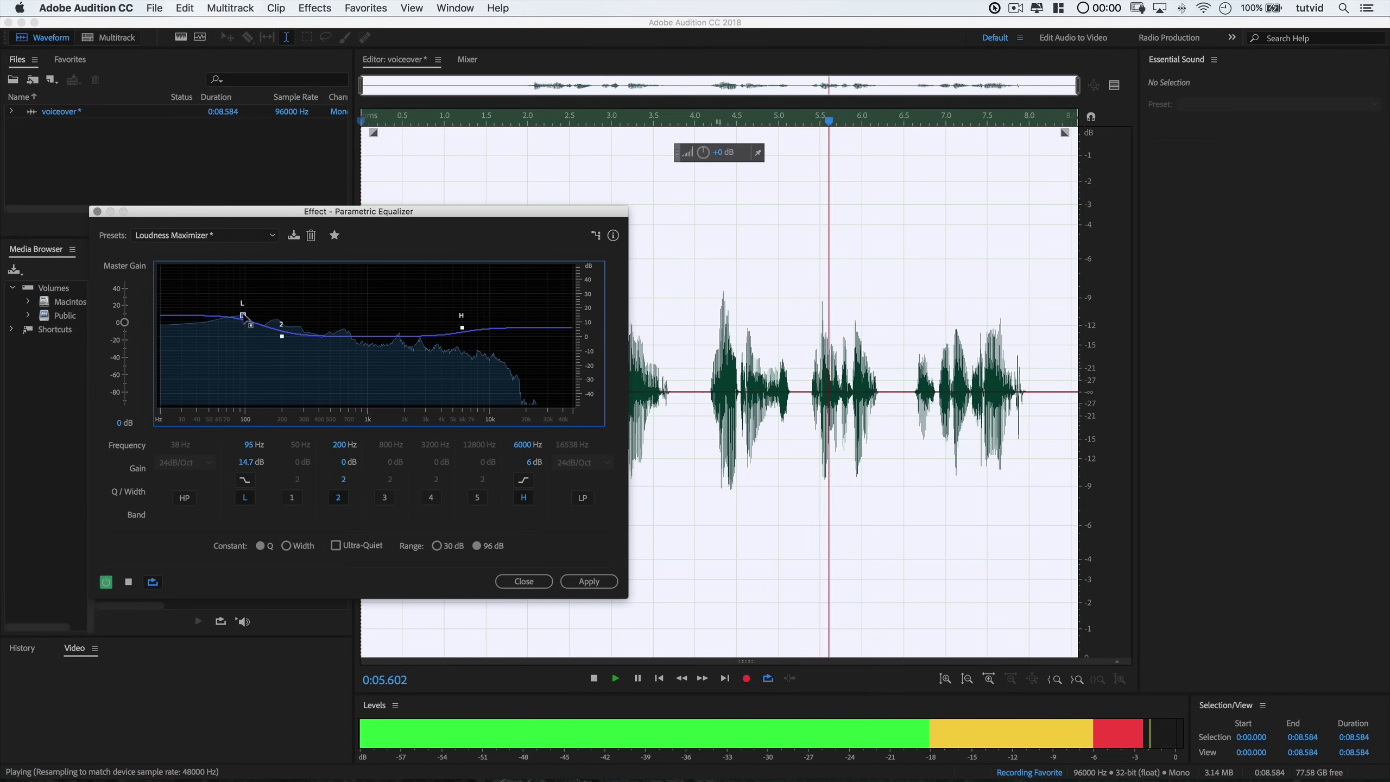
pyautogui.moveTo(462, 328); pyautogui.dragTo(477, 309)
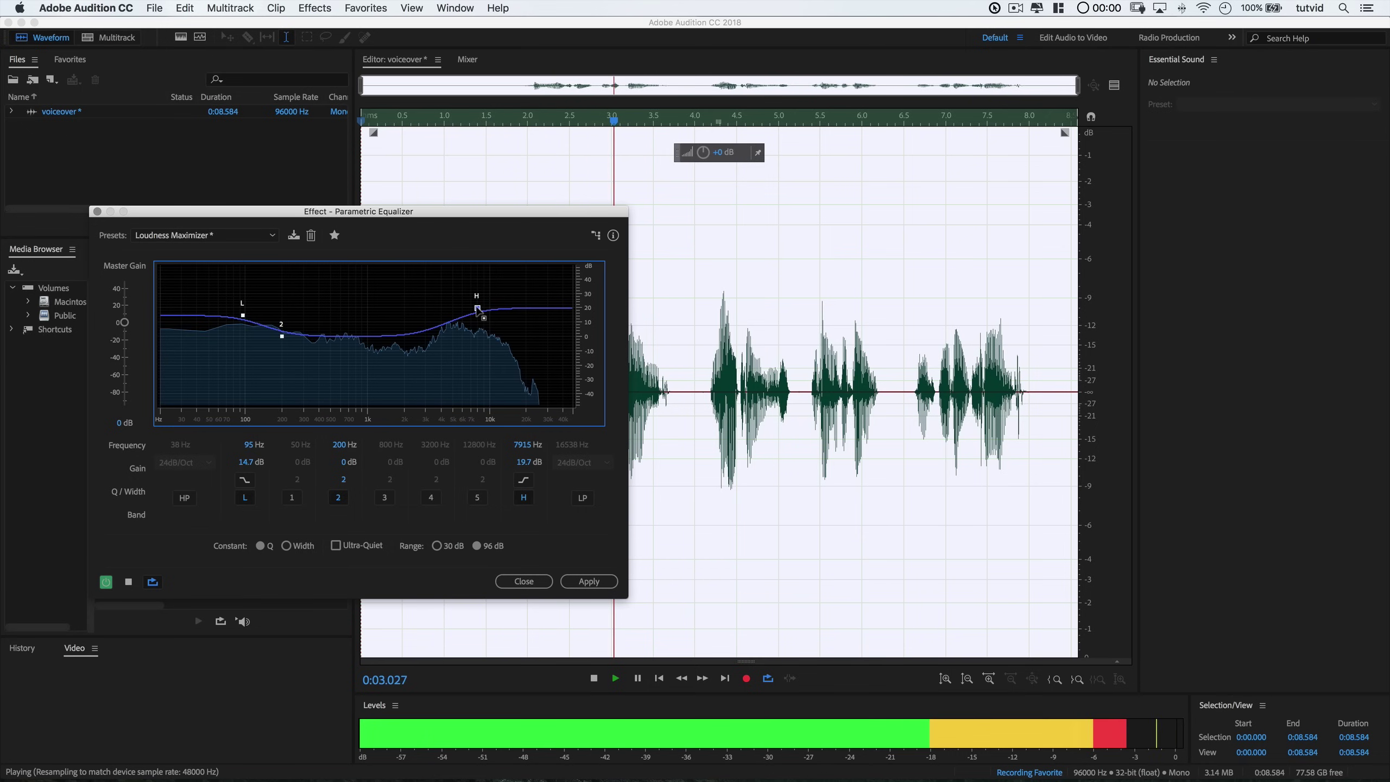
pyautogui.moveTo(477, 309); pyautogui.dragTo(485, 308)
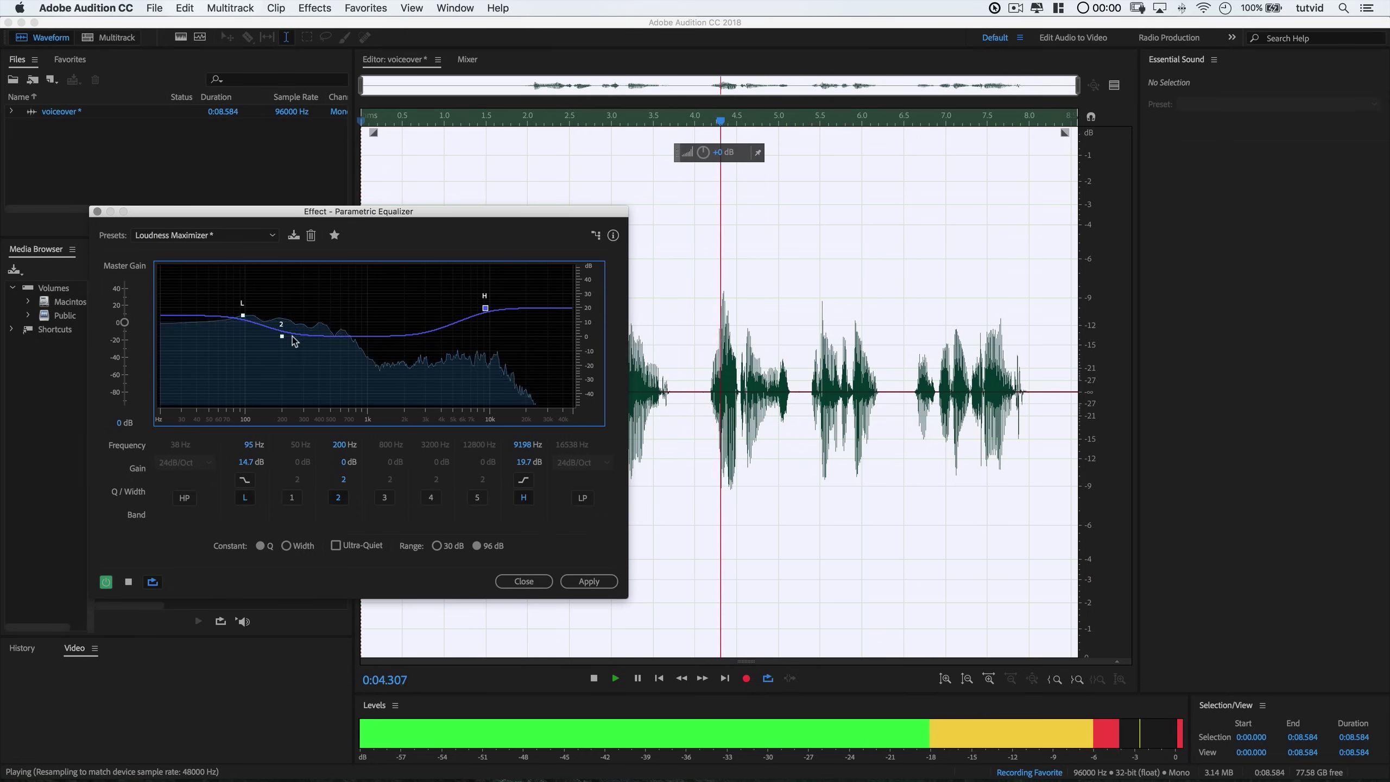
pyautogui.moveTo(282, 336); pyautogui.dragTo(324, 341)
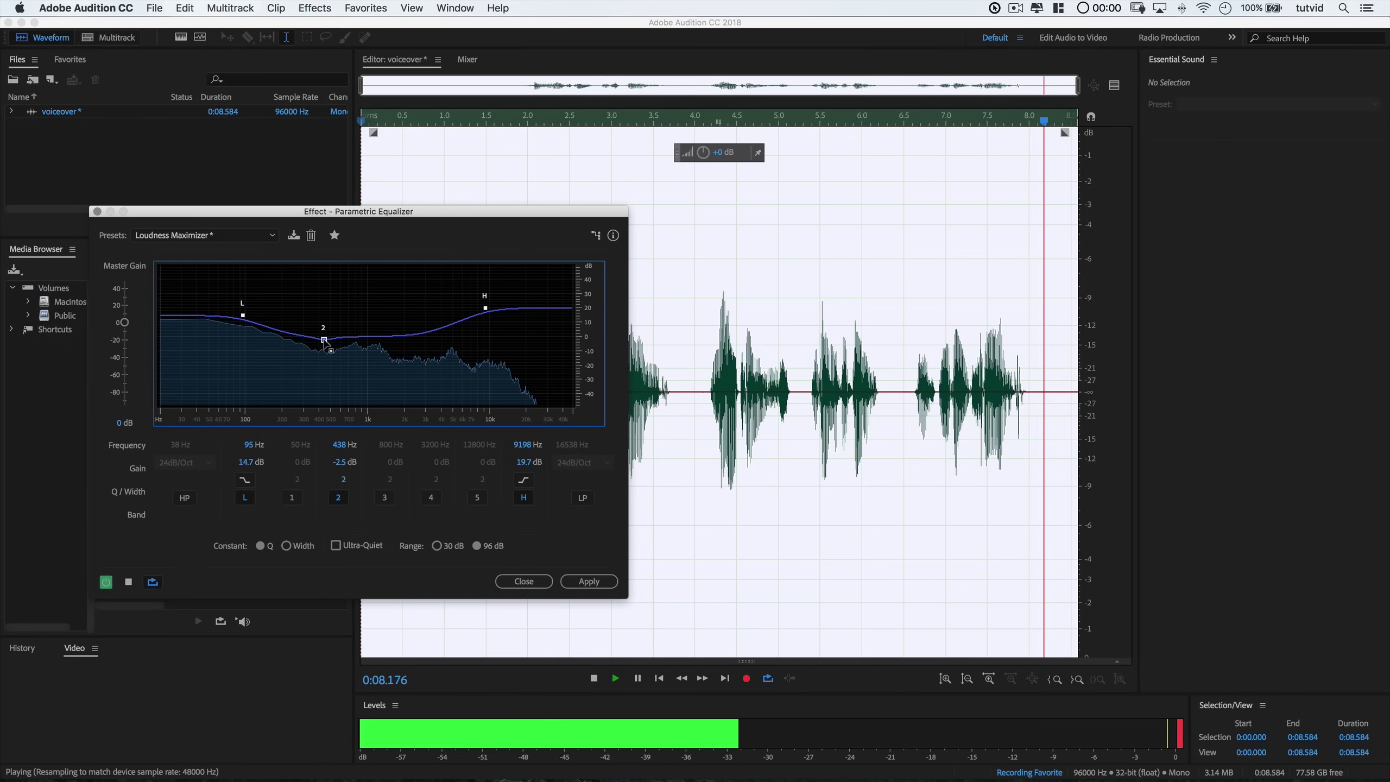
pyautogui.moveTo(325, 340); pyautogui.dragTo(324, 343)
pyautogui.moveTo(244, 319); pyautogui.dragTo(240, 315)
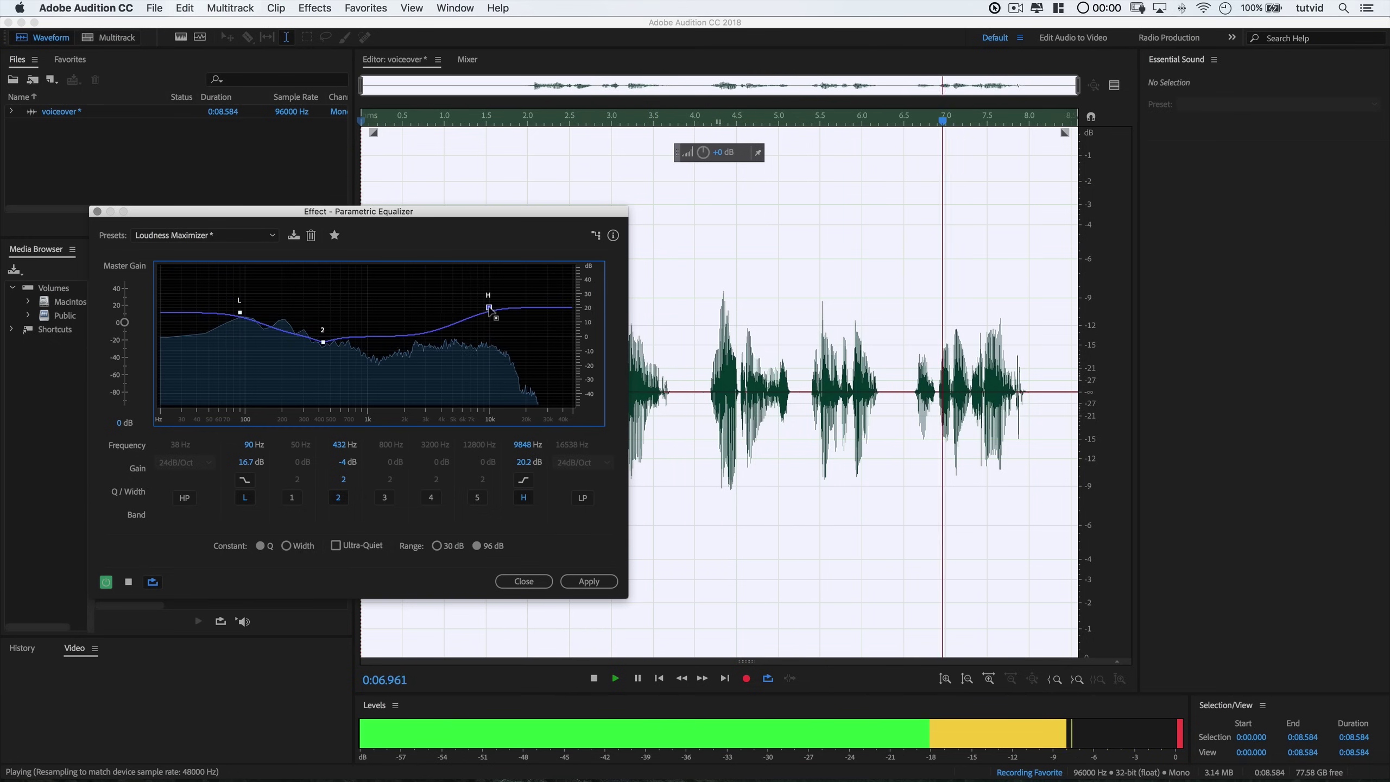
pyautogui.moveTo(485, 310); pyautogui.dragTo(500, 307)
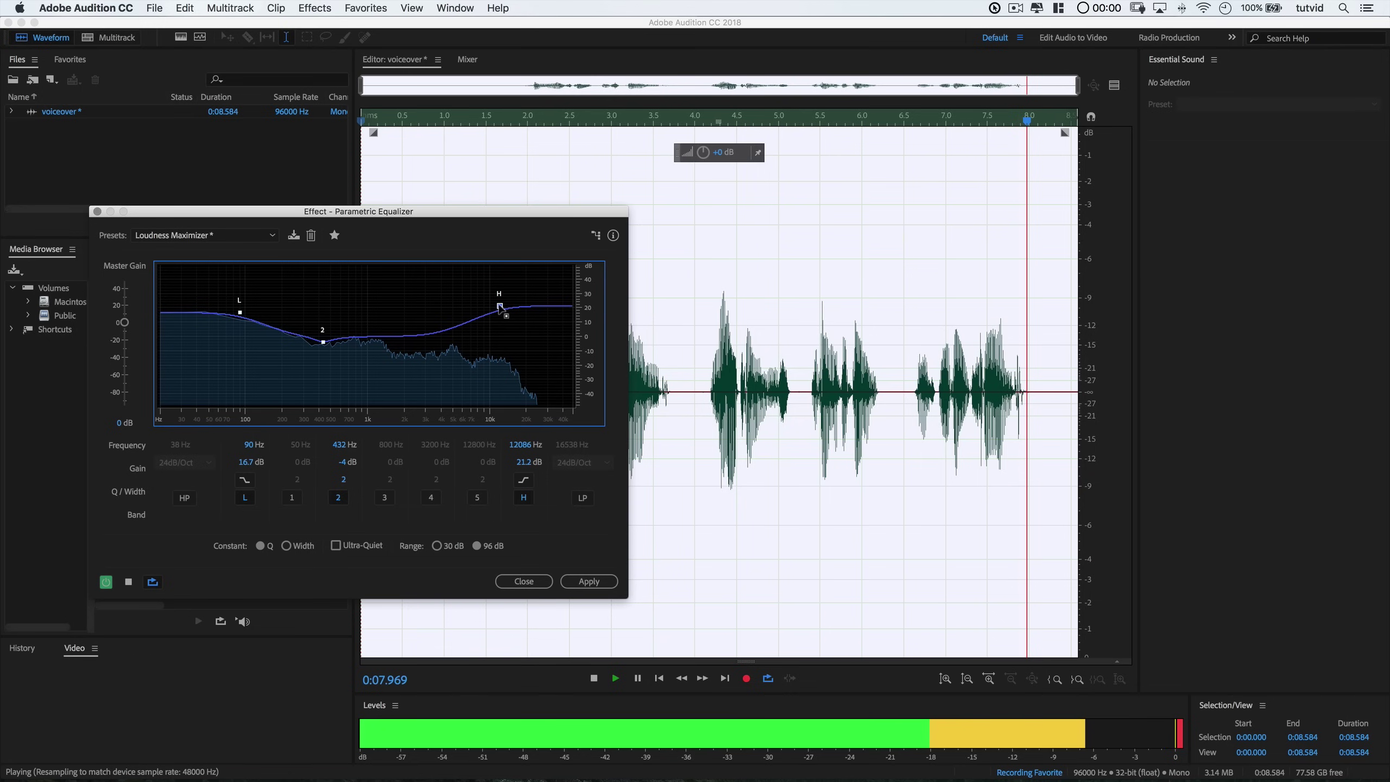
pyautogui.moveTo(499, 308); pyautogui.dragTo(495, 303)
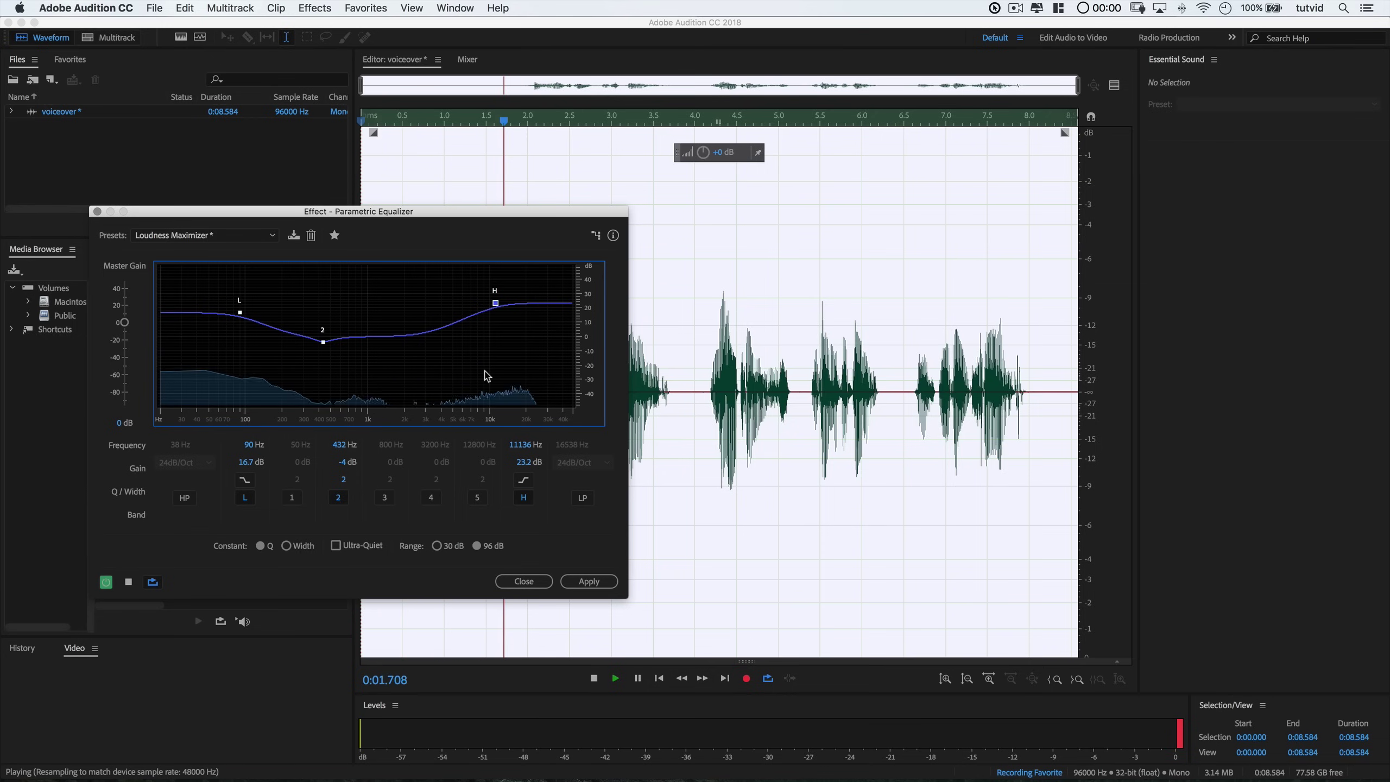
pyautogui.click(601, 581)
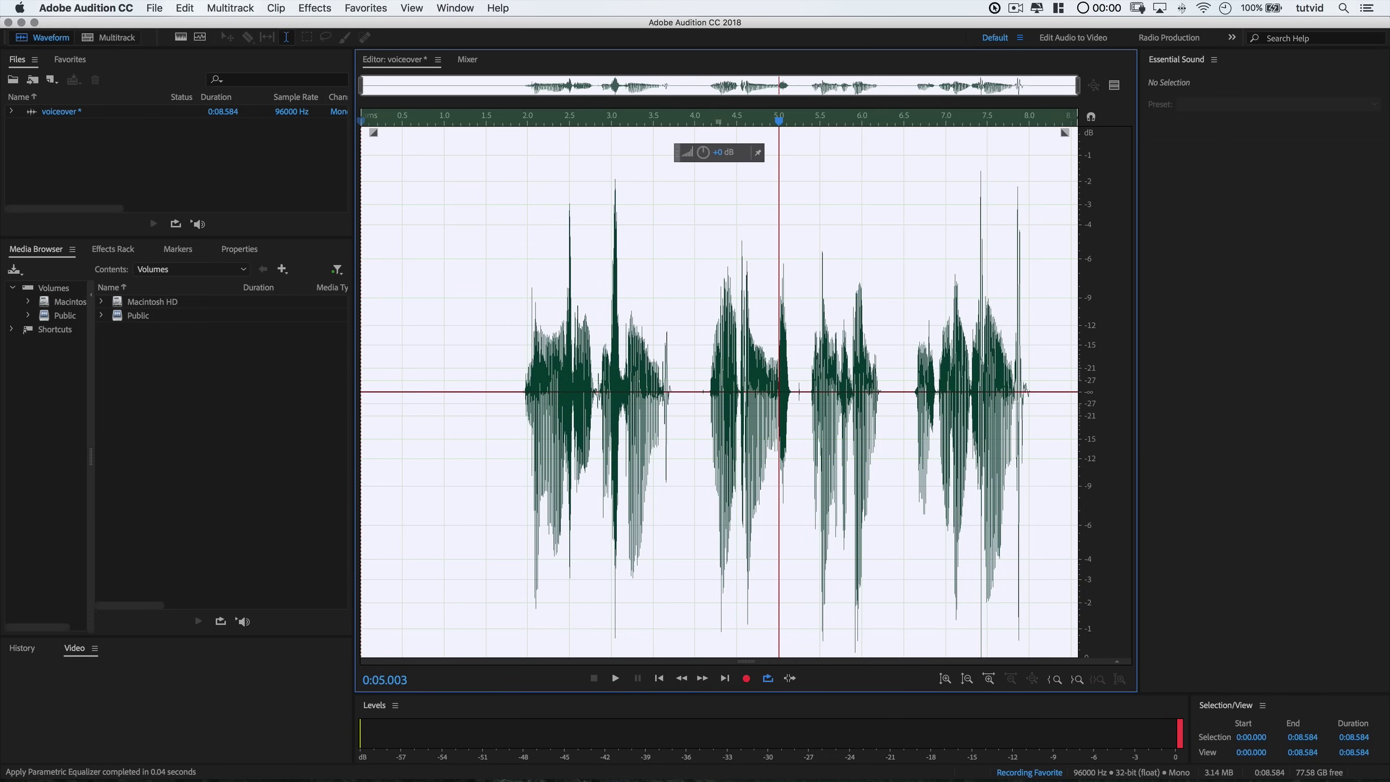
# Step: Normalize the equalized voiceover to -3 dB instead of -6 dB
pyautogui.click(315, 7)
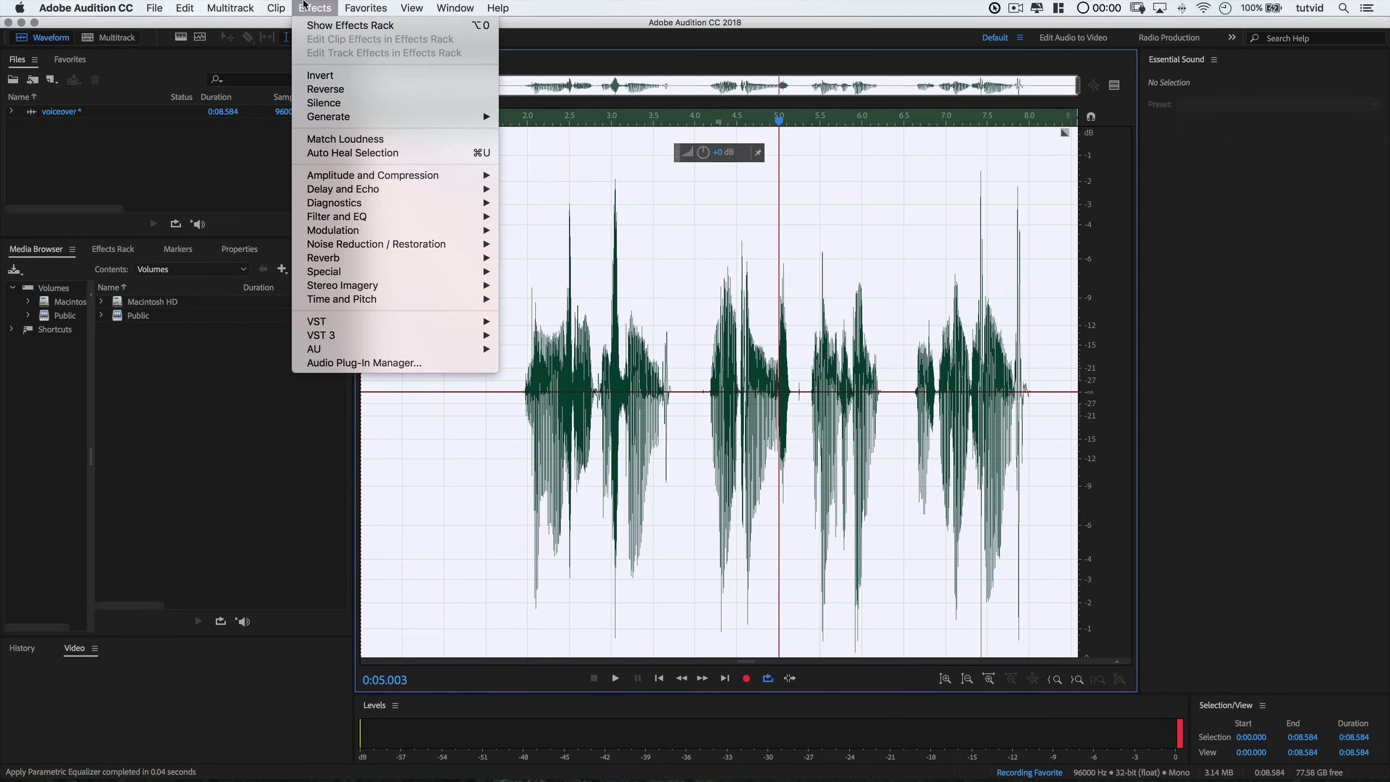
pyautogui.moveTo(394, 175)
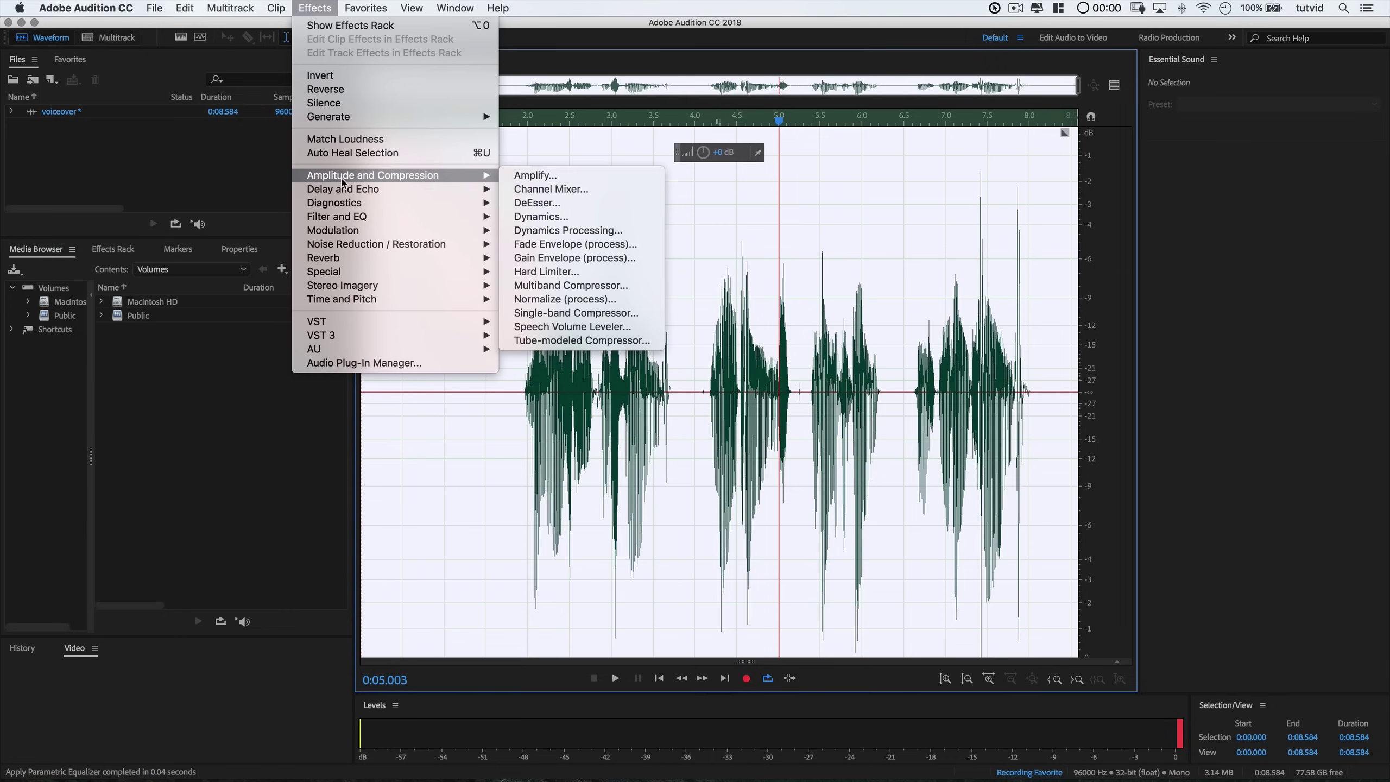
pyautogui.click(589, 298)
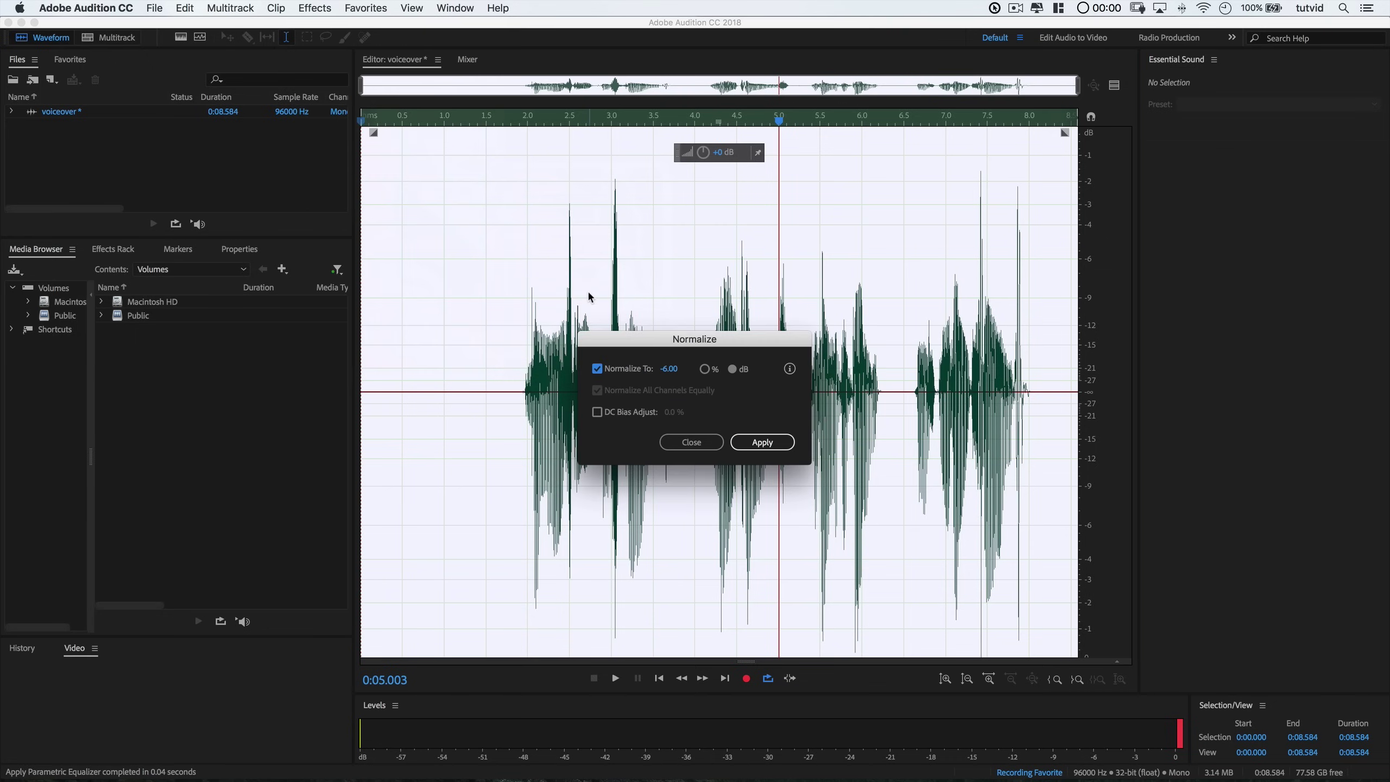
pyautogui.click(666, 369)
pyautogui.press('BackSpace')
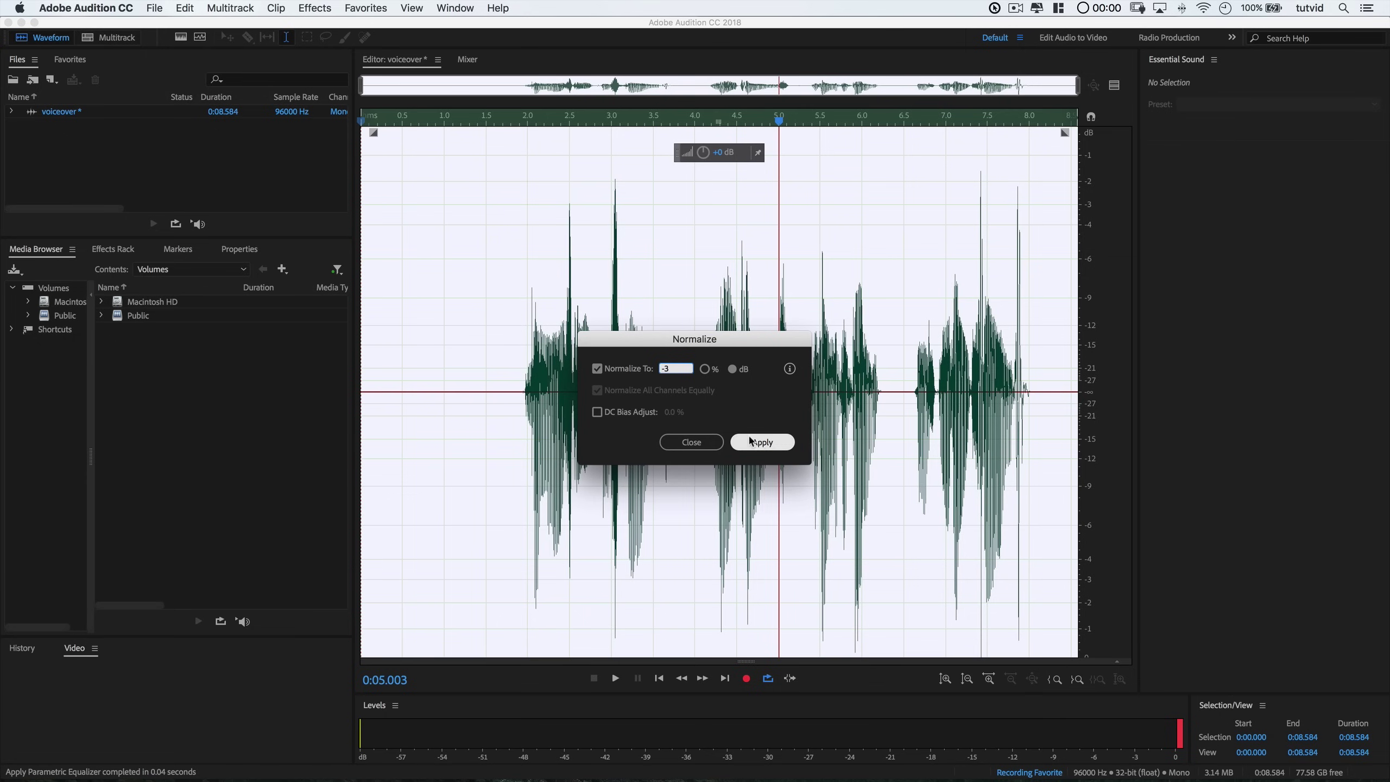
pyautogui.click(762, 442)
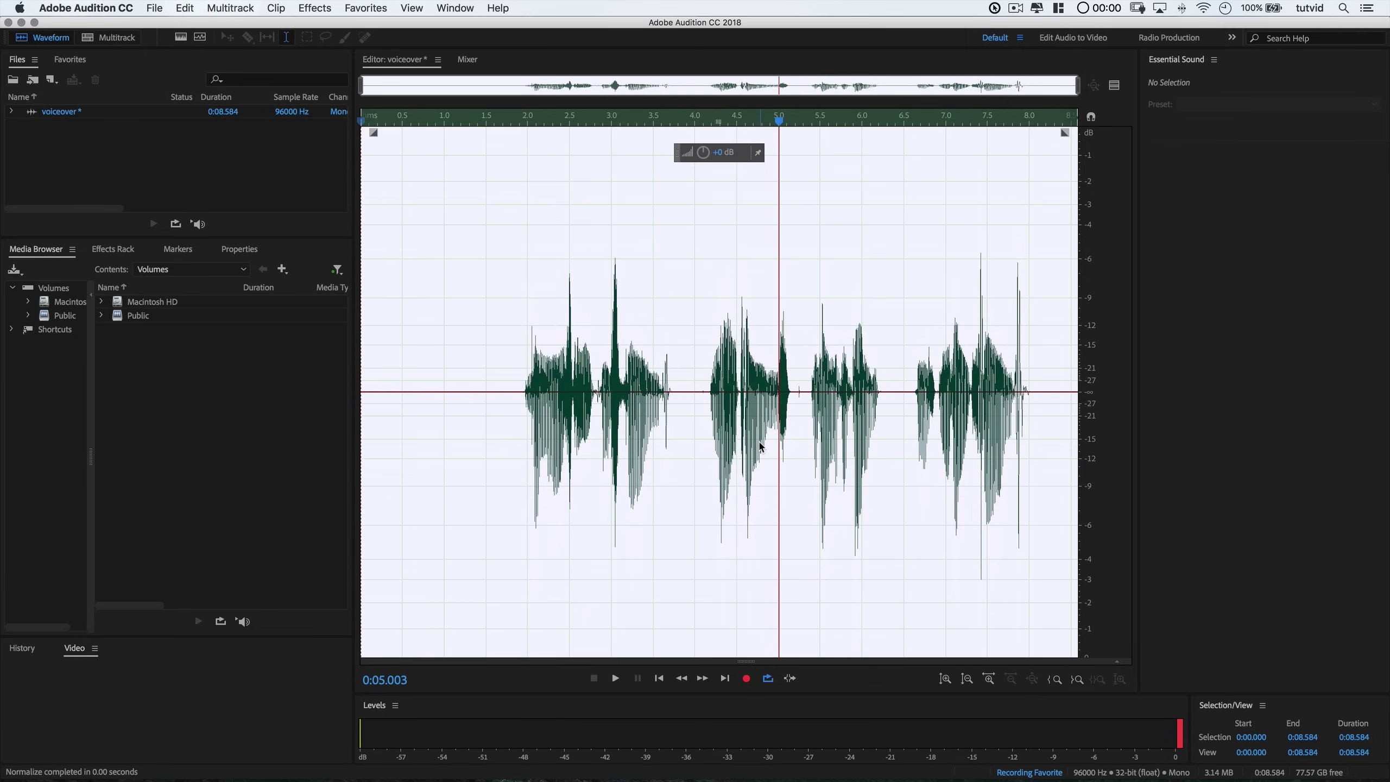
# Step: Stop recording the Favorite and save it as My Audio Processing
pyautogui.click(370, 118)
pyautogui.click(366, 7)
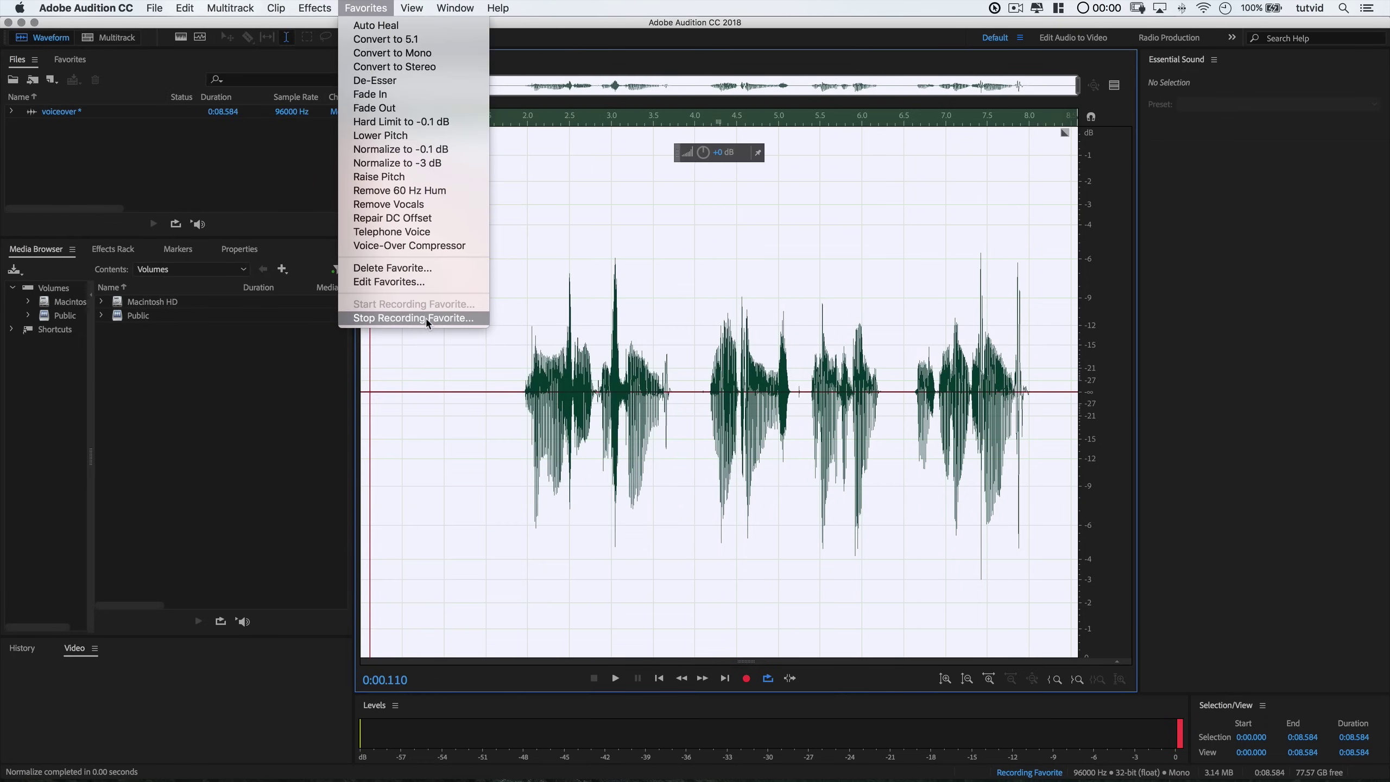
pyautogui.click(427, 318)
pyautogui.write('My AudioProcessing')
pyautogui.click(783, 417)
# Step: Find the My Audio Processing Favorite in Keyboard Shortcuts by searching 'My au'
pyautogui.click(442, 303)
pyautogui.click(185, 8)
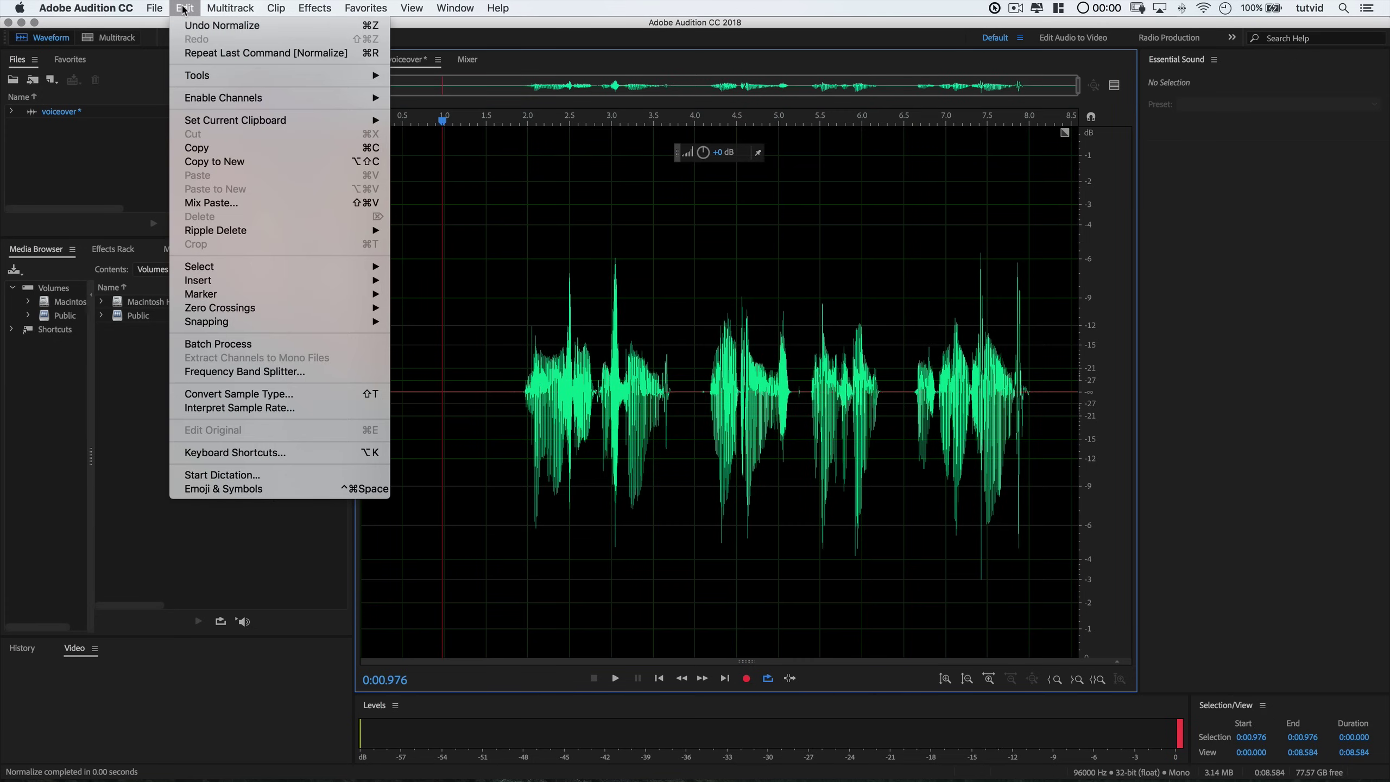
pyautogui.click(246, 454)
pyautogui.click(236, 478)
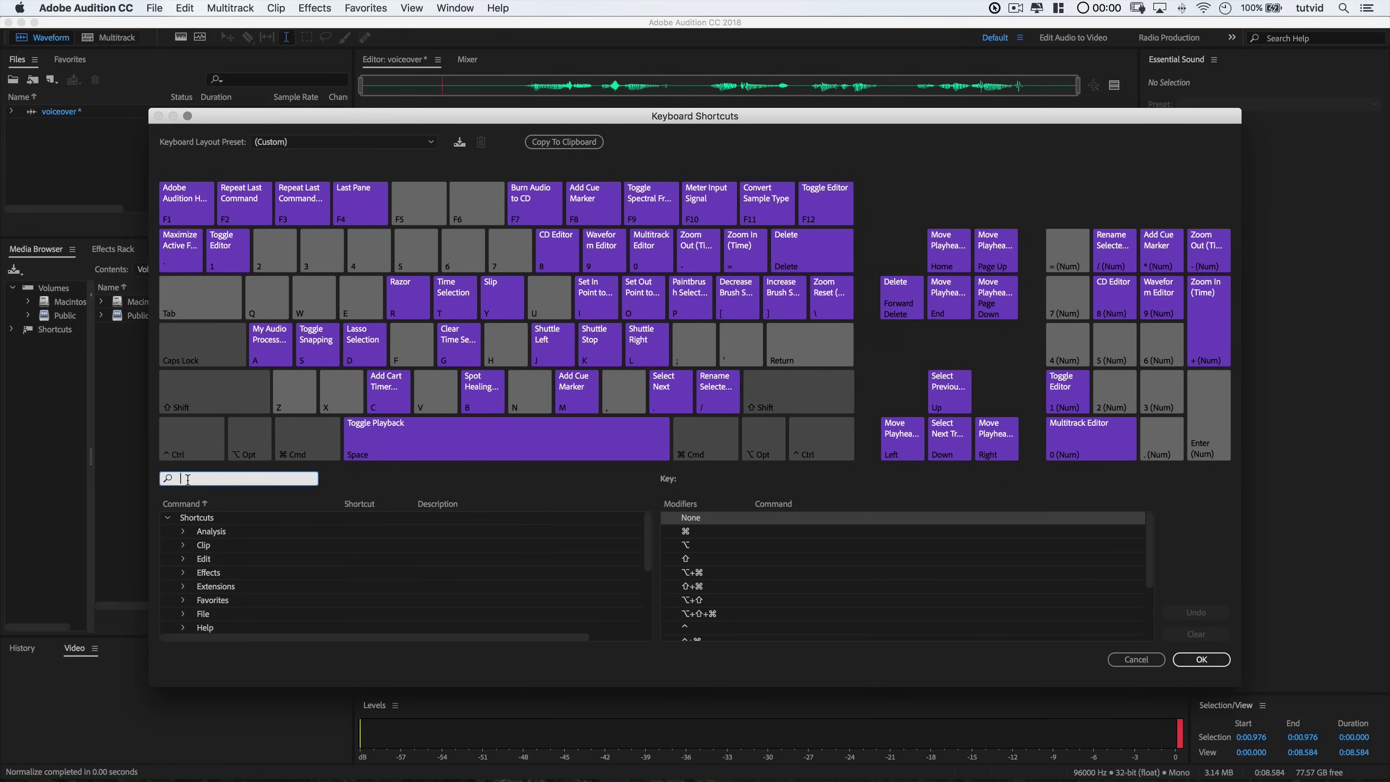
pyautogui.write('My au')
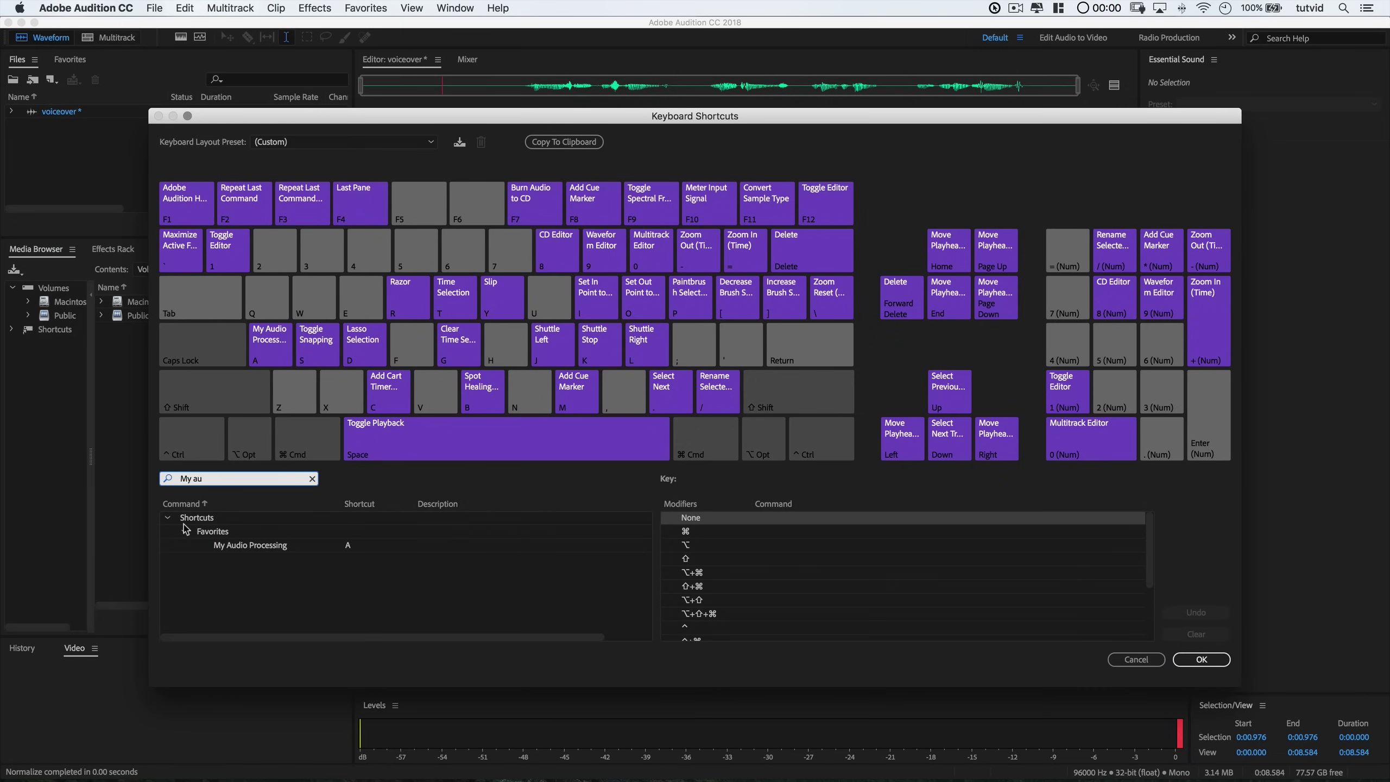
pyautogui.click(251, 545)
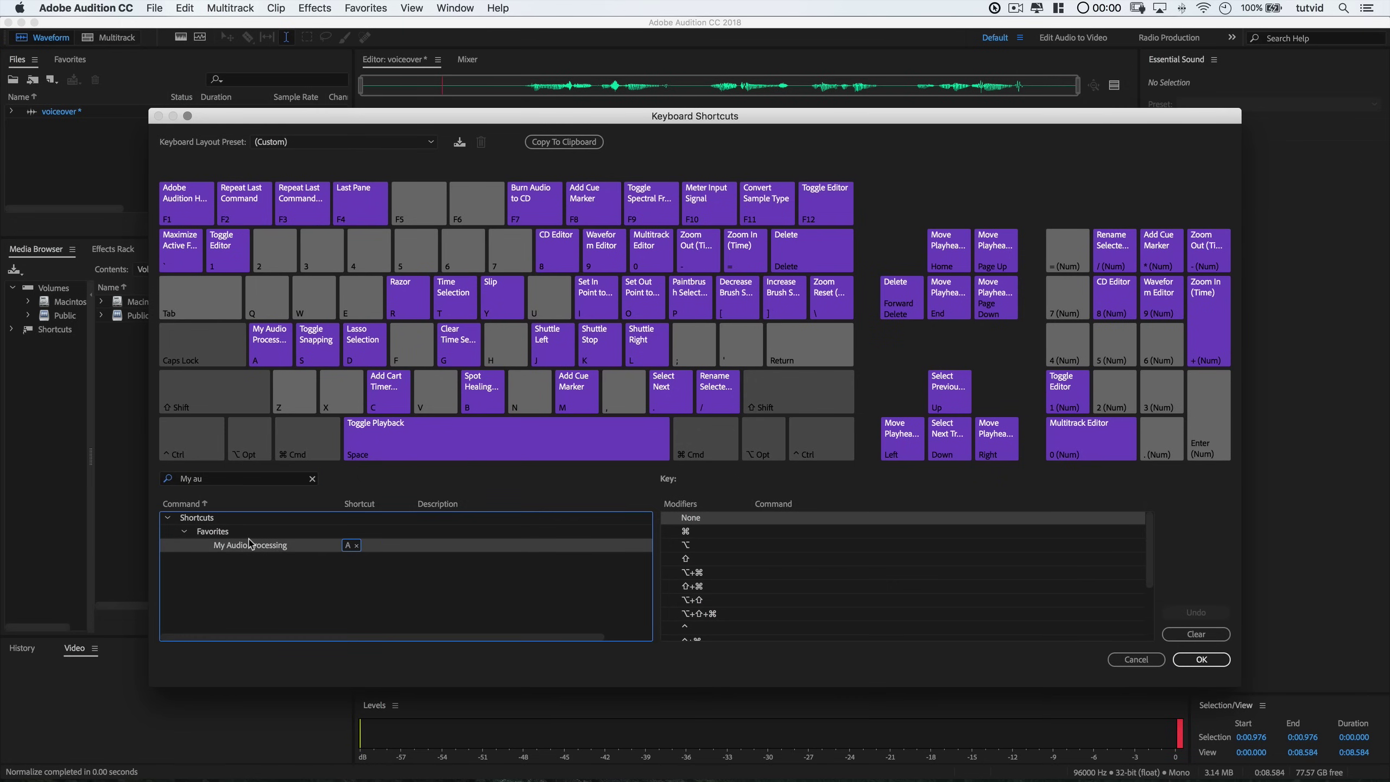
# Step: Keep plain A as the Favorite's shortcut, discarding Shift+A, and accept the changes
pyautogui.click(356, 546)
pyautogui.click(366, 549)
pyautogui.hotkey('shift', 'a')
pyautogui.click(370, 546)
pyautogui.click(366, 549)
pyautogui.press('a')
pyautogui.click(1200, 659)
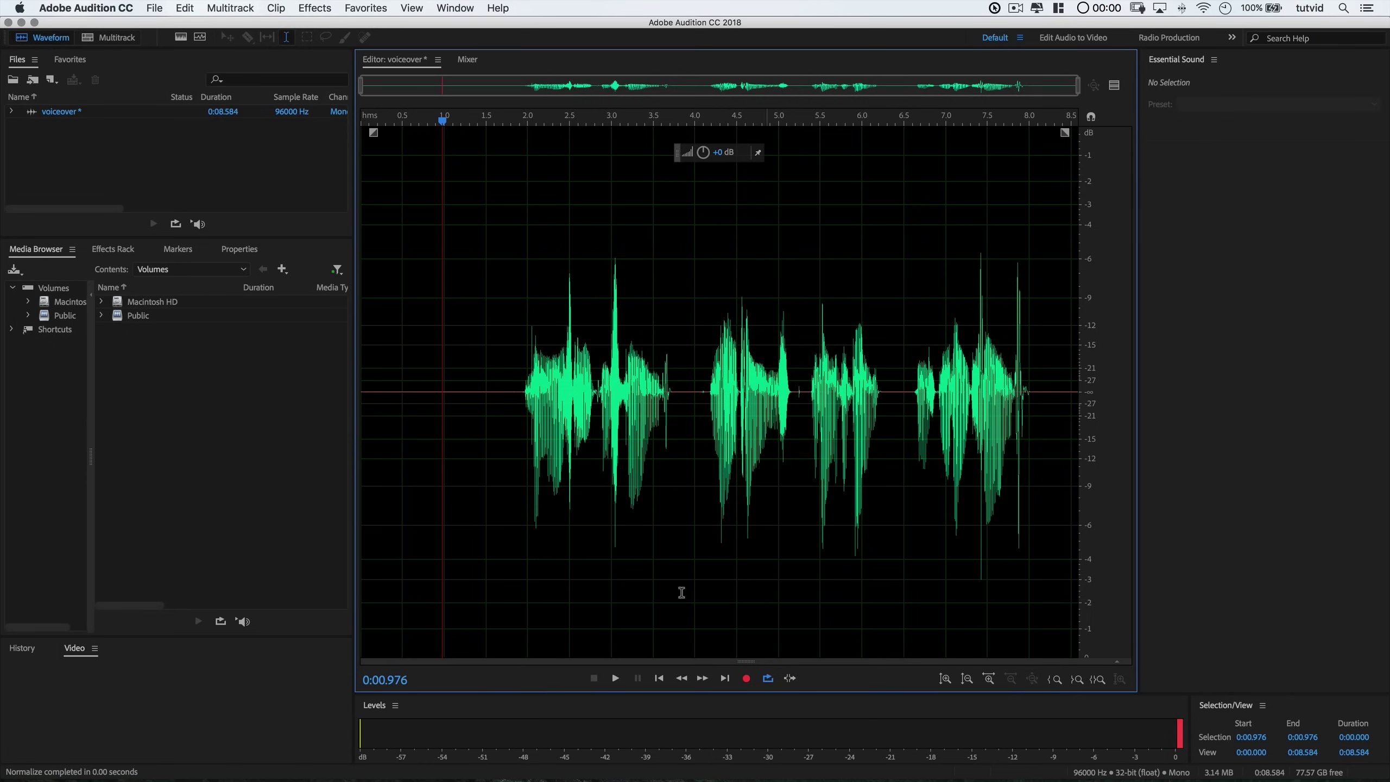
# Step: Revert the voiceover to the Crop Audio step in the History panel
pyautogui.click(21, 649)
pyautogui.scroll(1, 81, 704)
pyautogui.click(67, 698)
# Step: Replay the My Audio Processing Favorite on the reverted voiceover
pyautogui.click(555, 478)
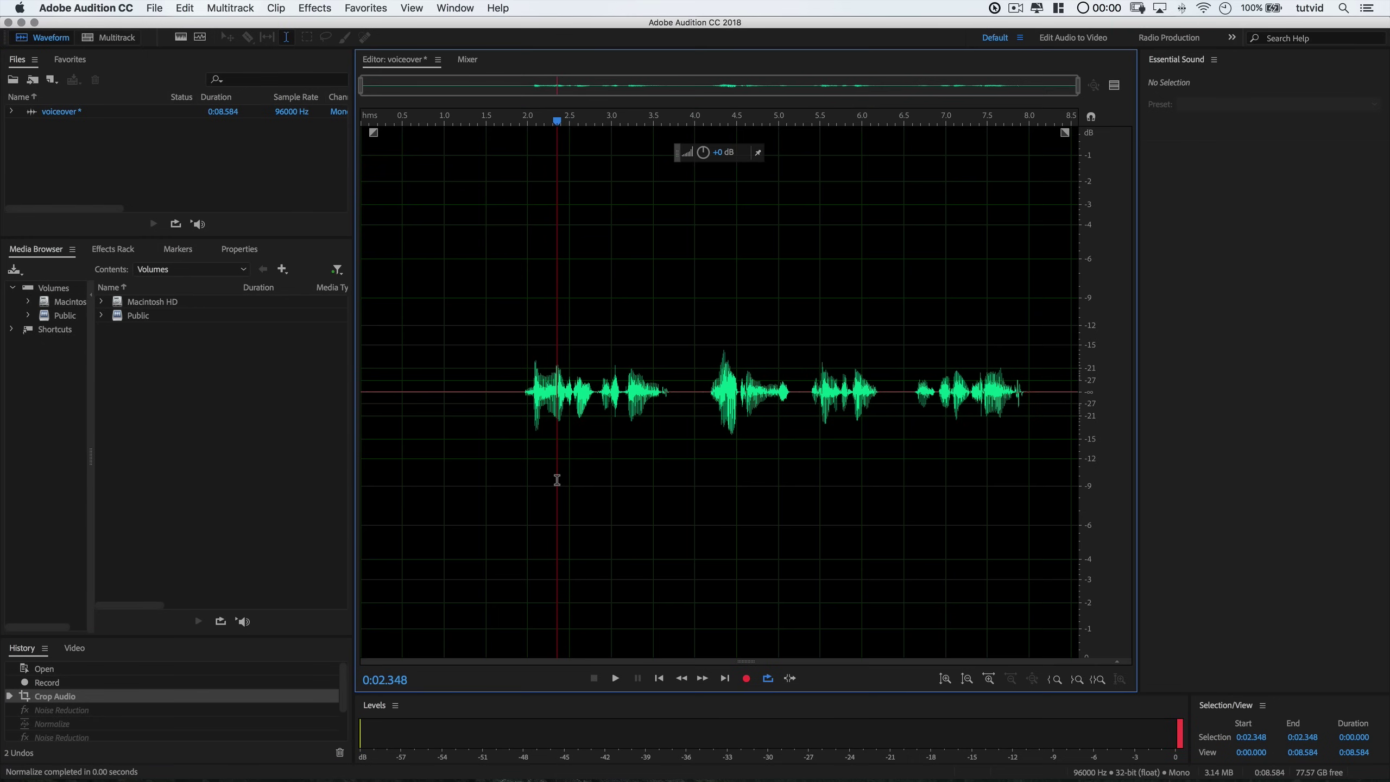
pyautogui.click(365, 9)
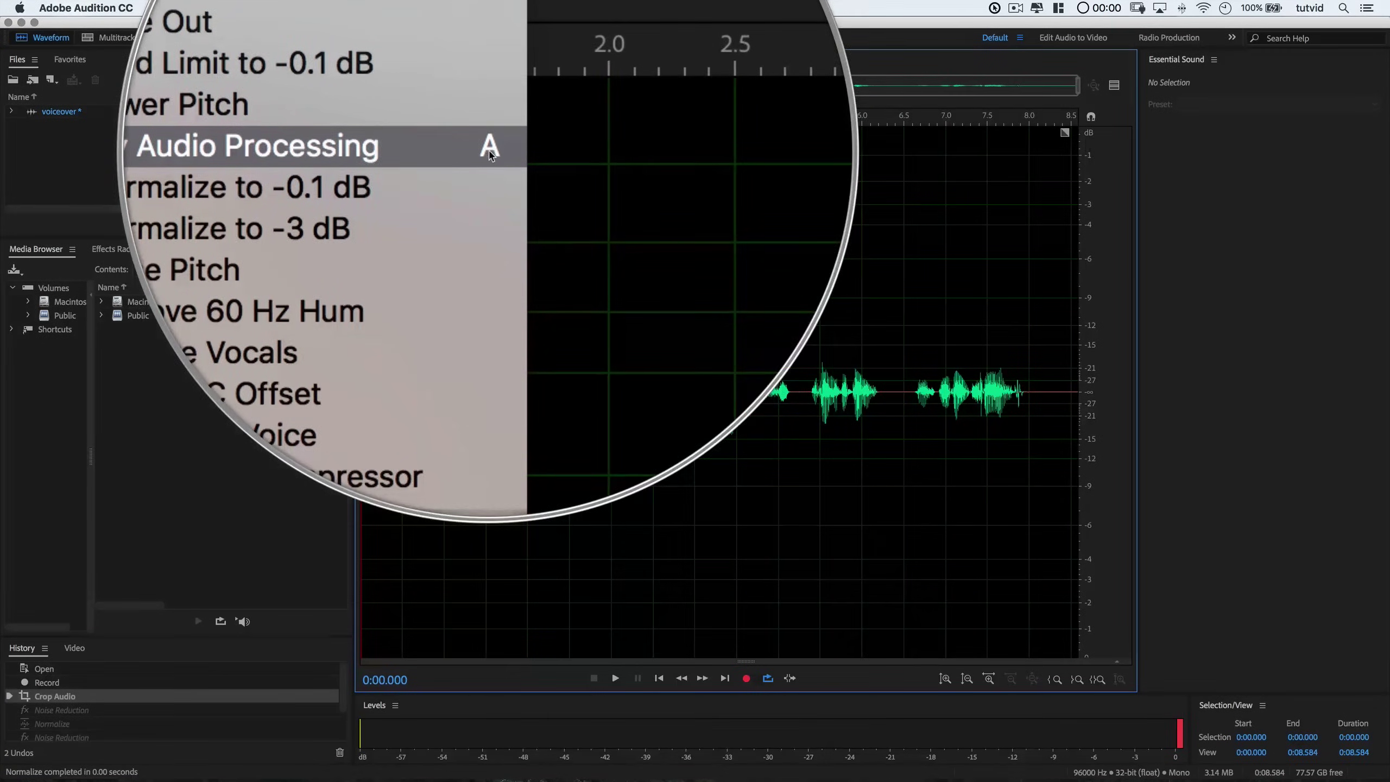
pyautogui.click(729, 249)
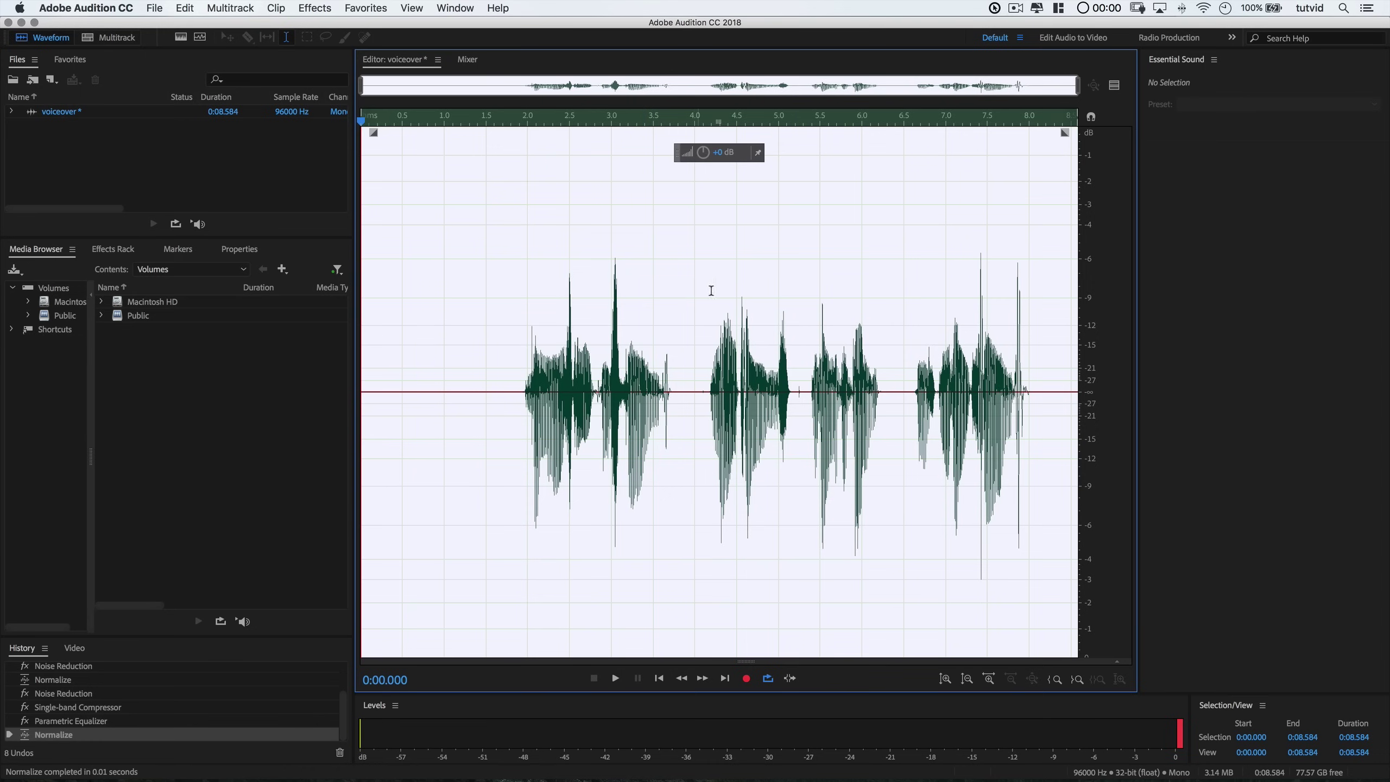
# Step: Apply Dynamics Processing with the Broadcast Limiter preset, threshold raised from -30 to about -20.5 dB
pyautogui.click(791, 291)
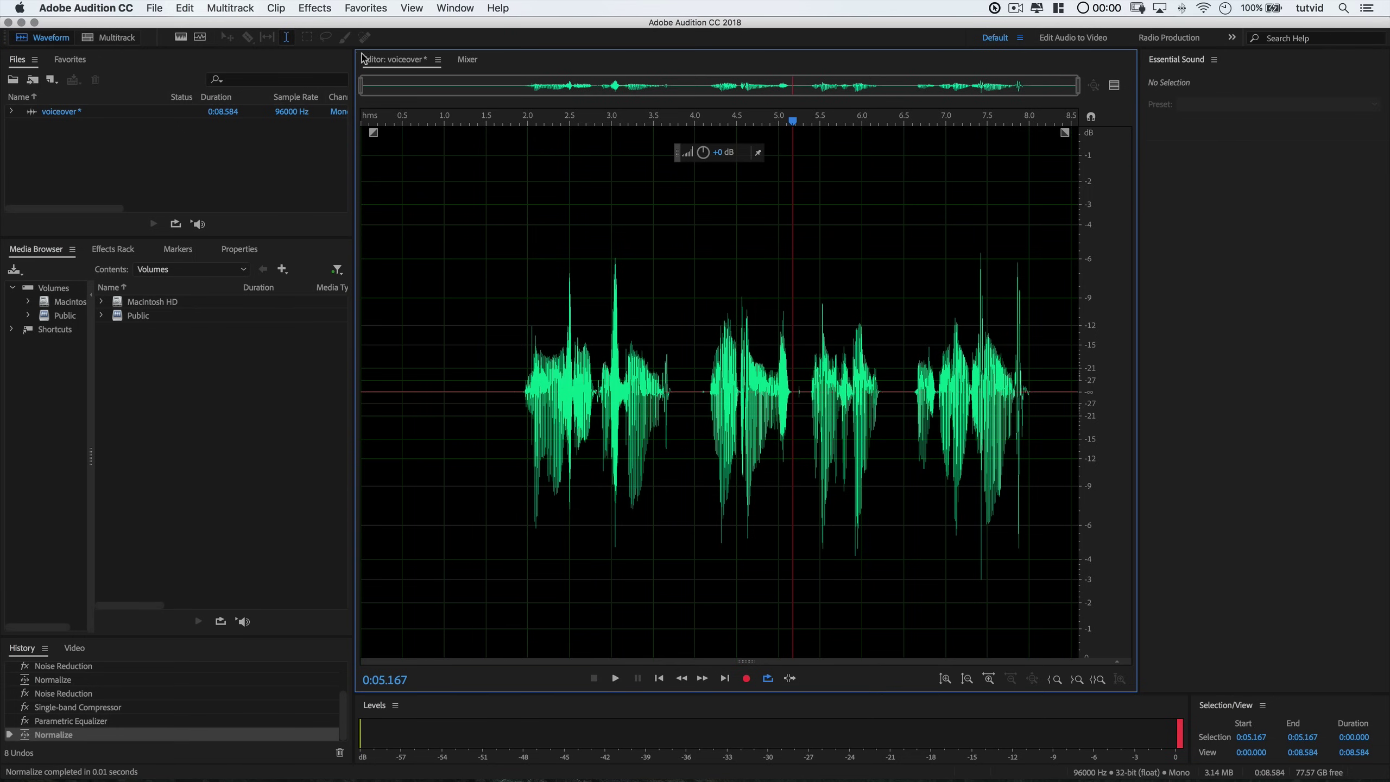
pyautogui.click(321, 6)
pyautogui.moveTo(404, 174)
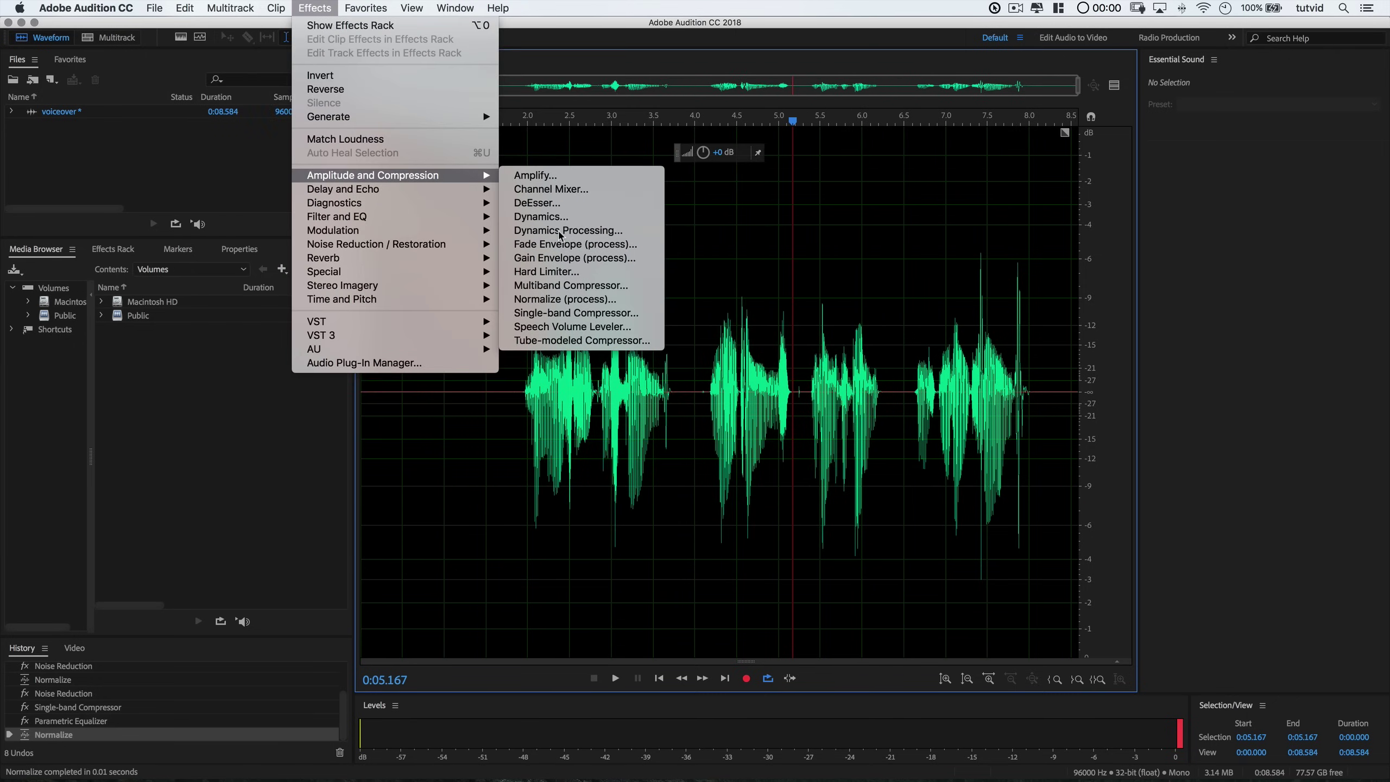
pyautogui.click(560, 232)
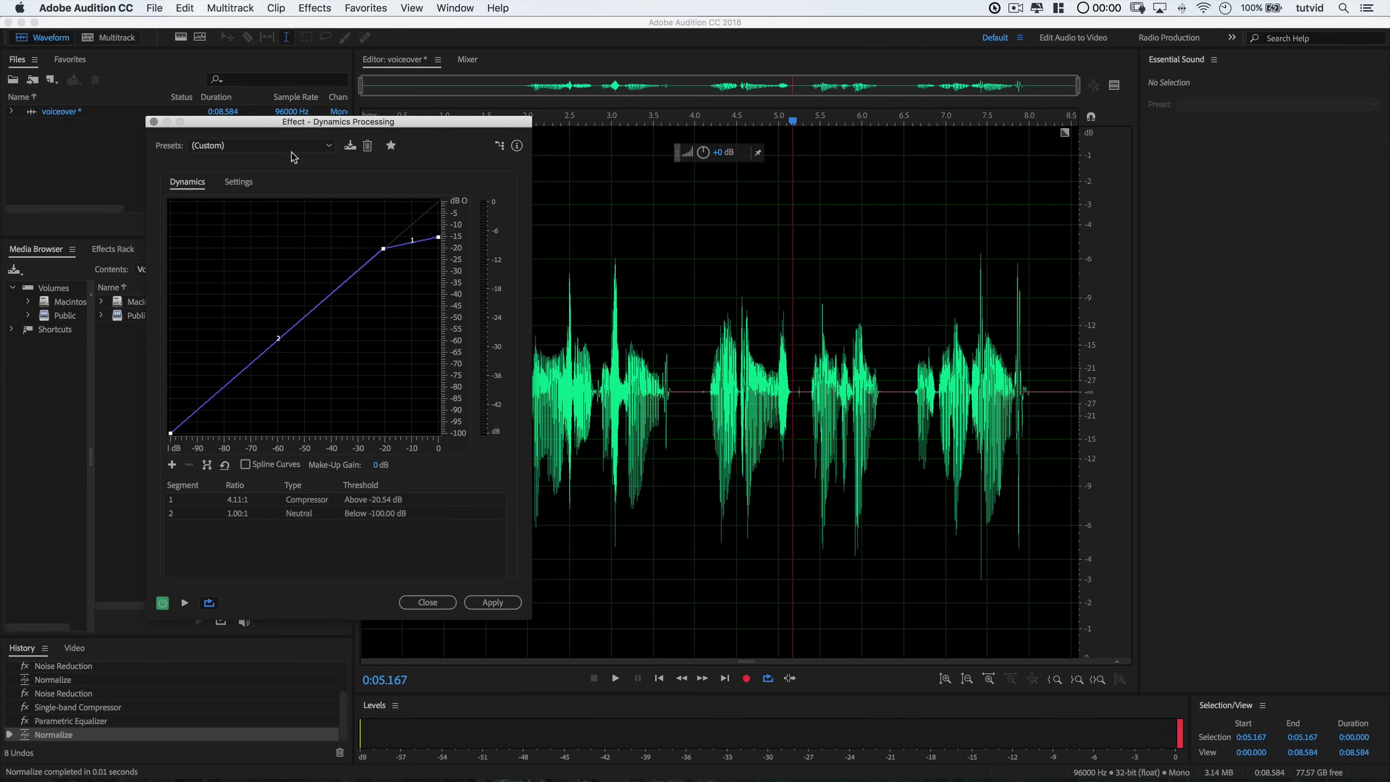
pyautogui.click(291, 146)
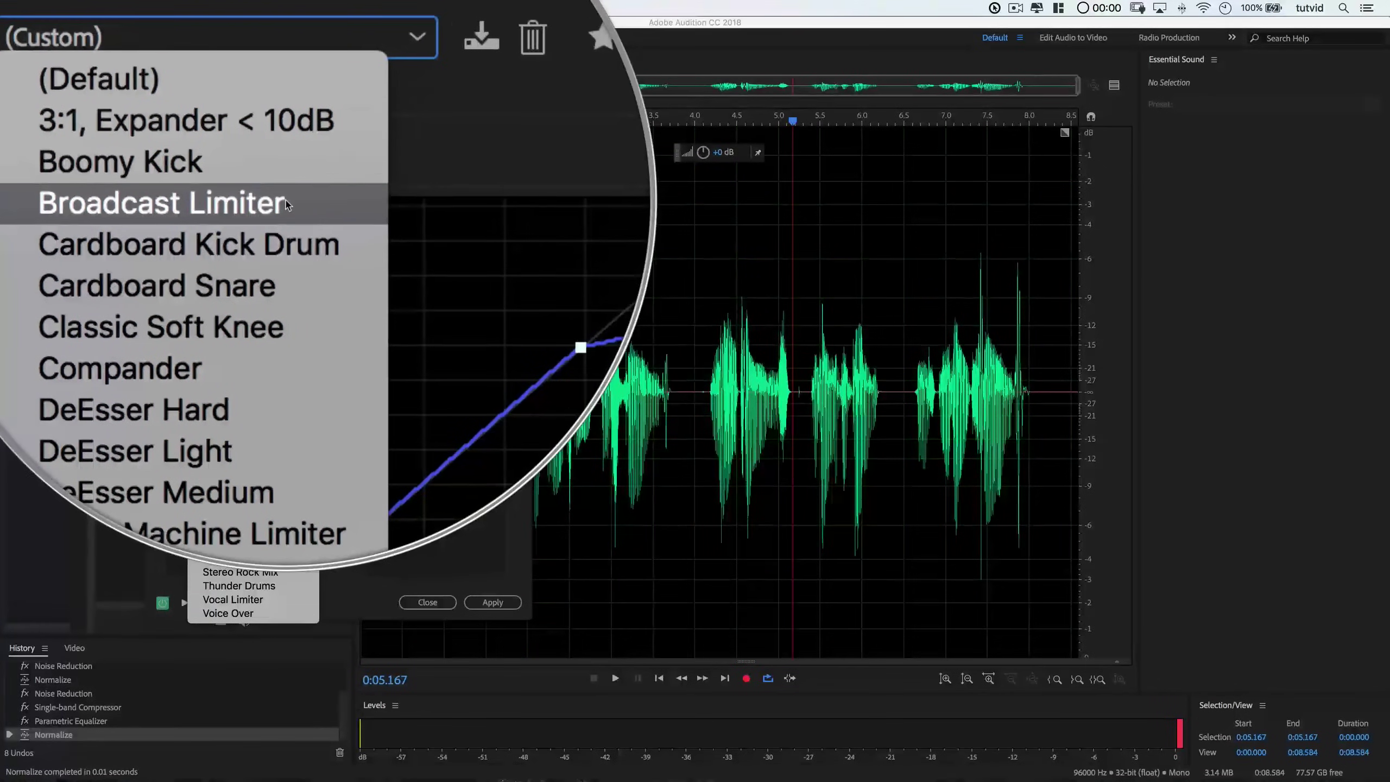
pyautogui.click(287, 201)
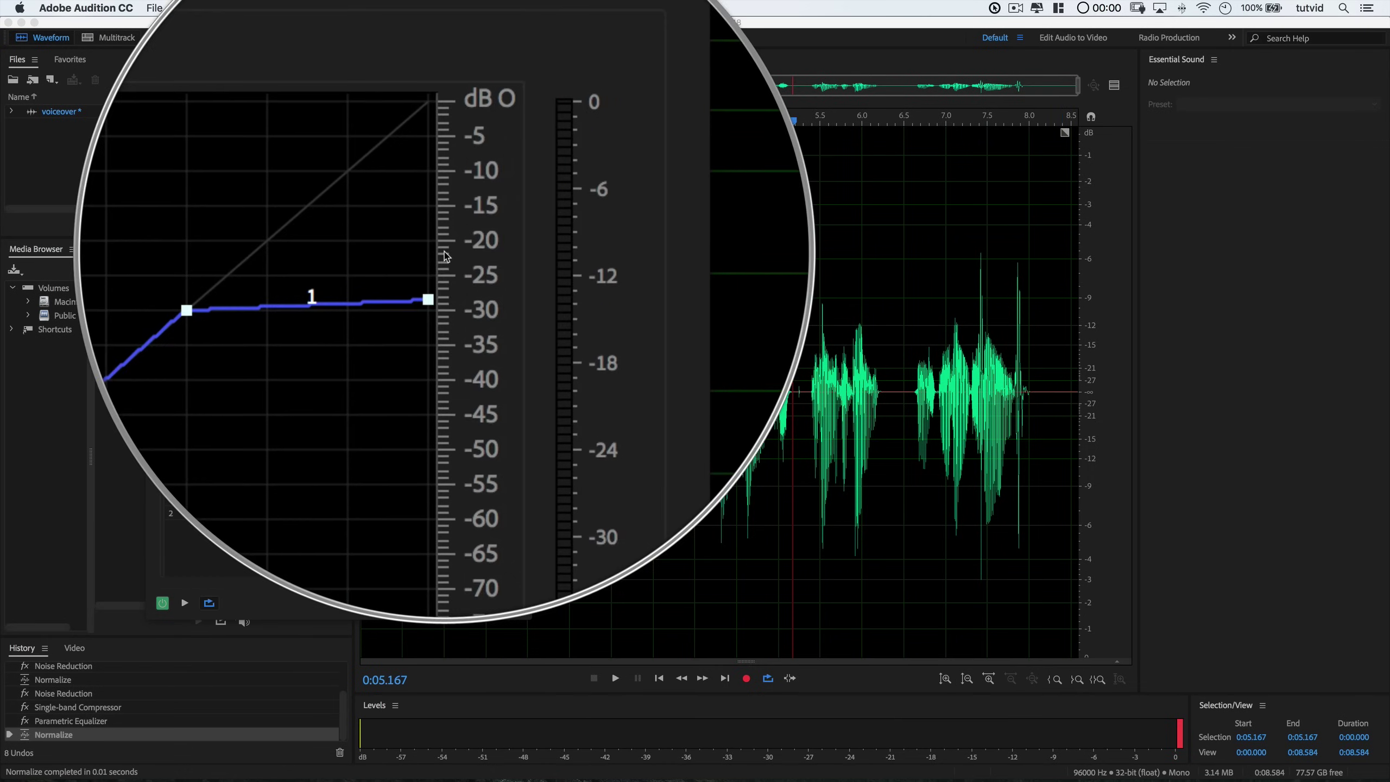
pyautogui.moveTo(358, 271); pyautogui.dragTo(439, 249)
pyautogui.click(488, 601)
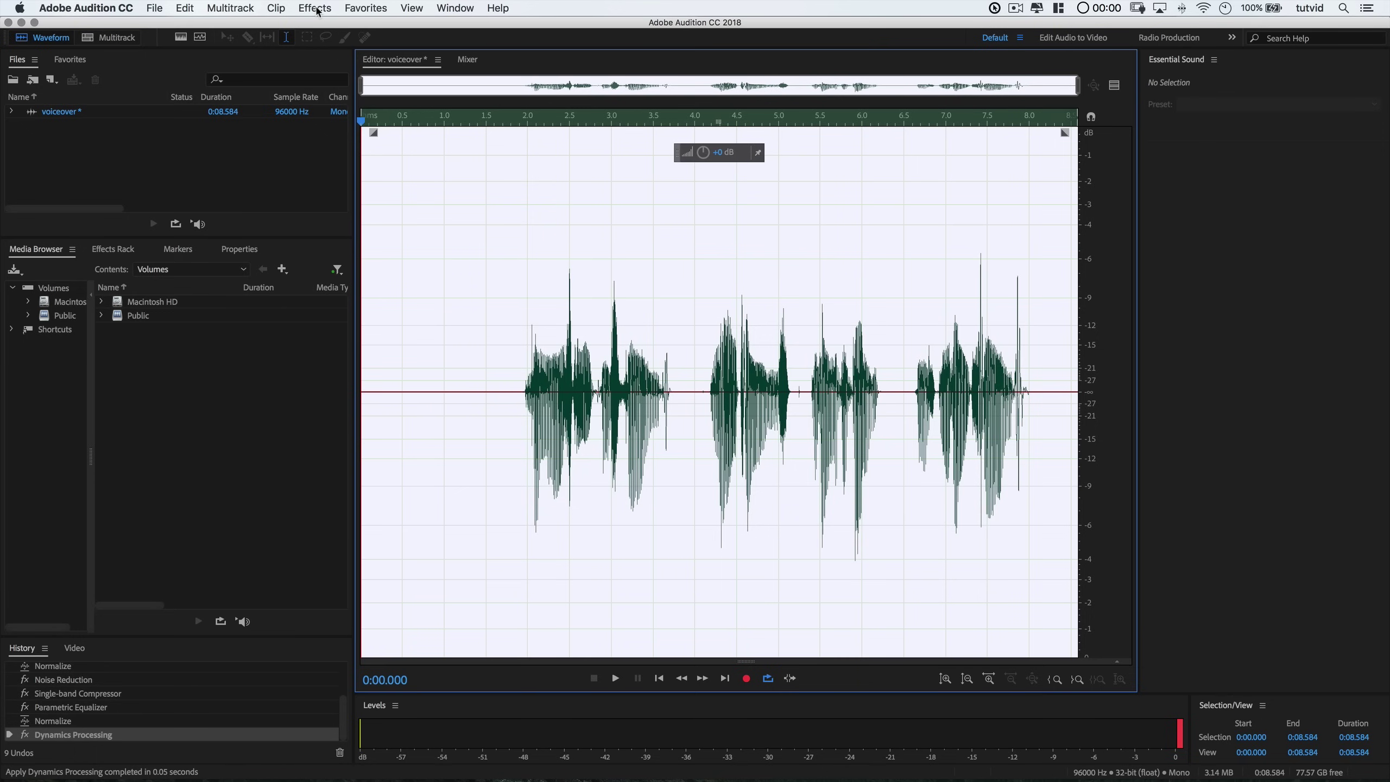
# Step: Apply the Hard Limiter effect with Maximum Amplitude at -12 dB
pyautogui.click(317, 8)
pyautogui.moveTo(416, 176)
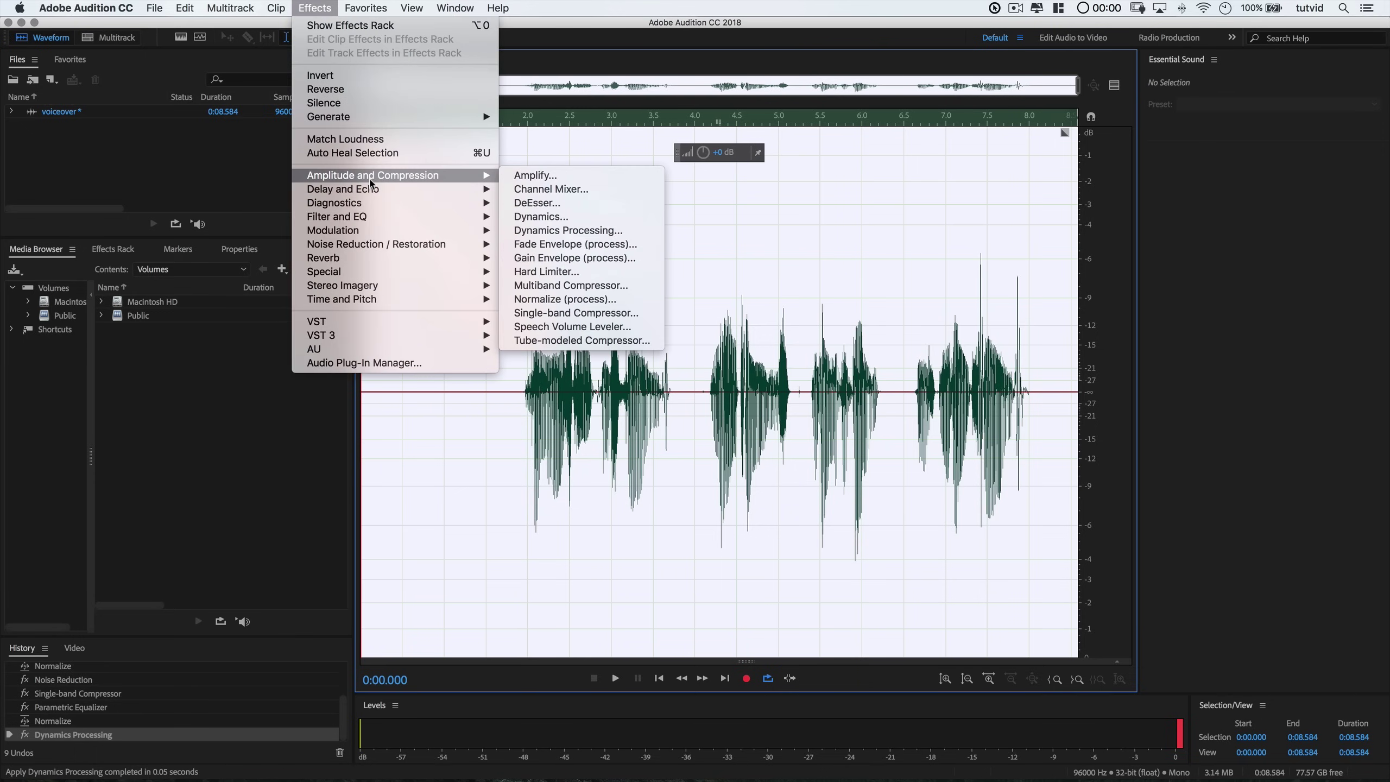
pyautogui.click(579, 271)
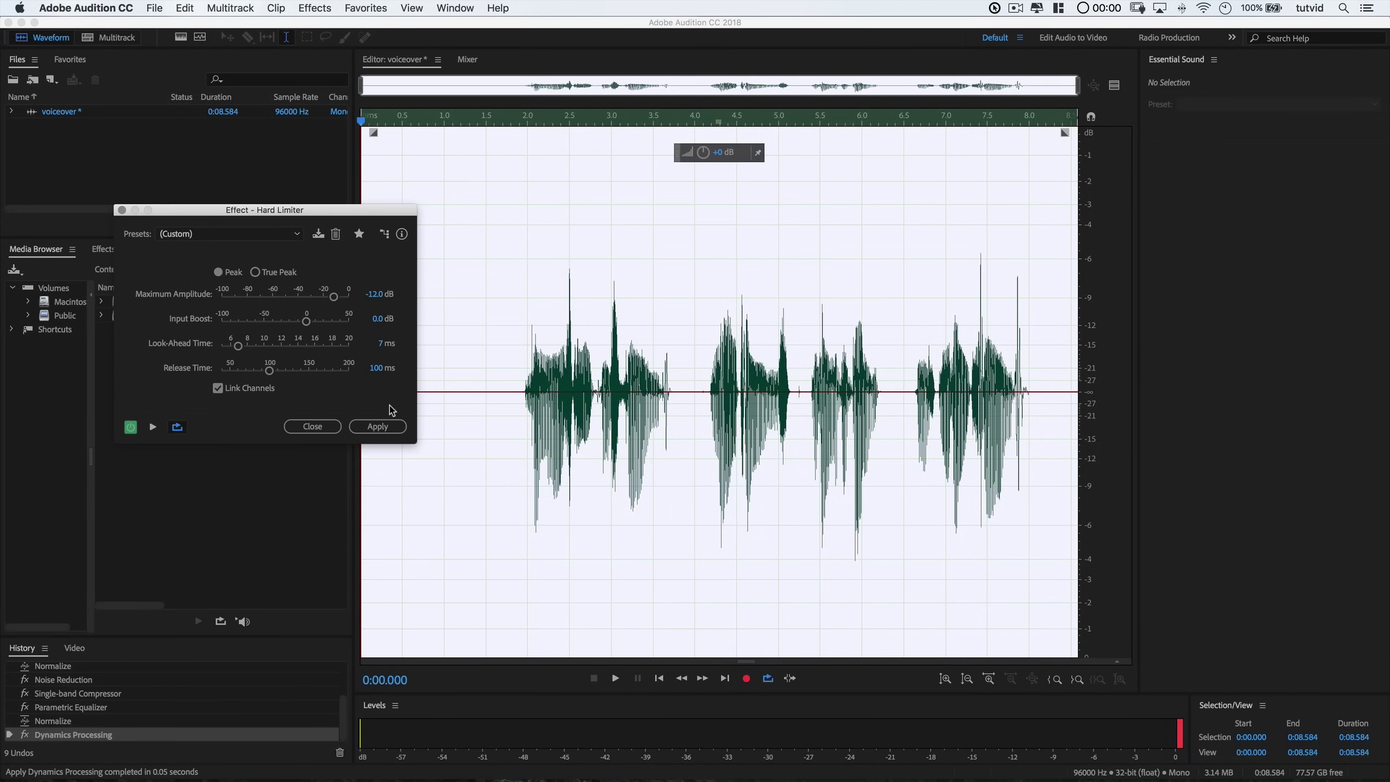
pyautogui.click(385, 428)
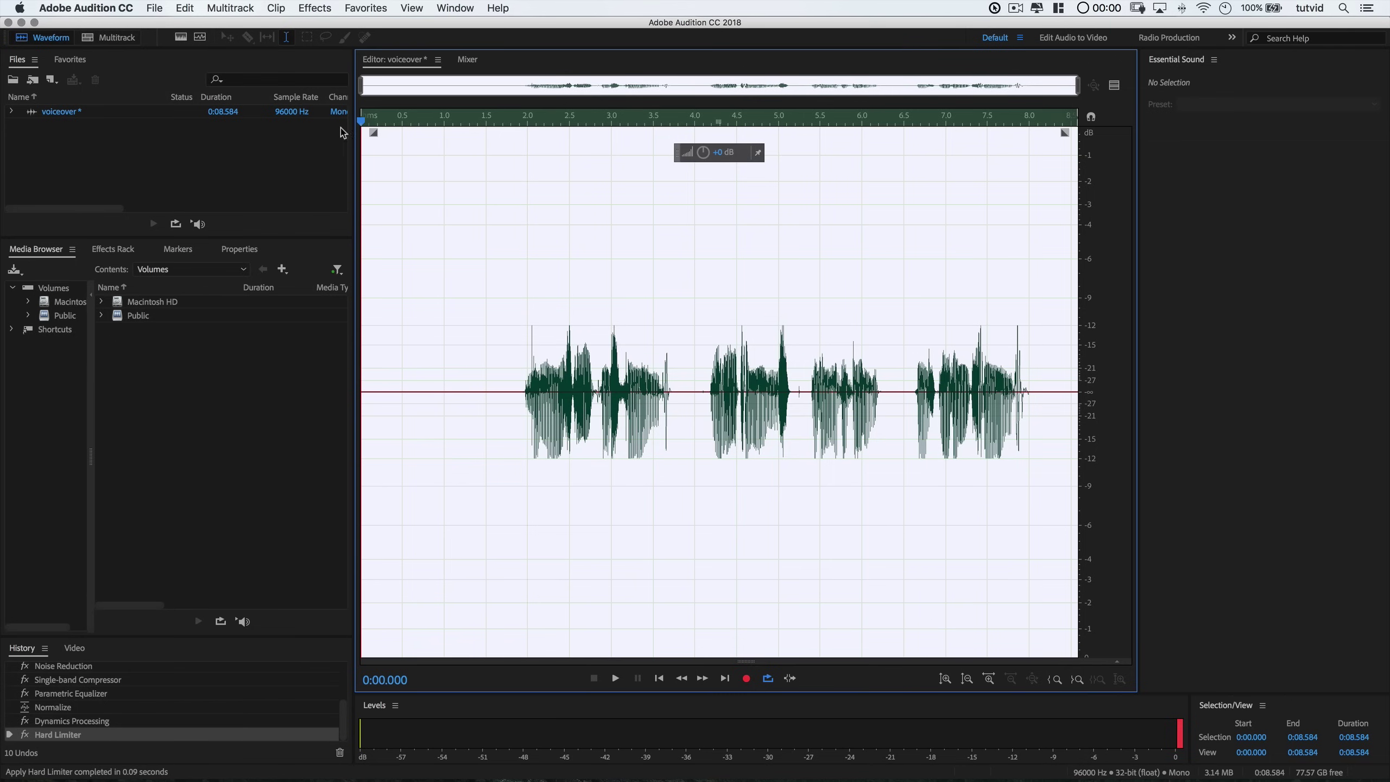
# Step: Run the Normalize process with Normalize To set to -6 dB
pyautogui.click(319, 6)
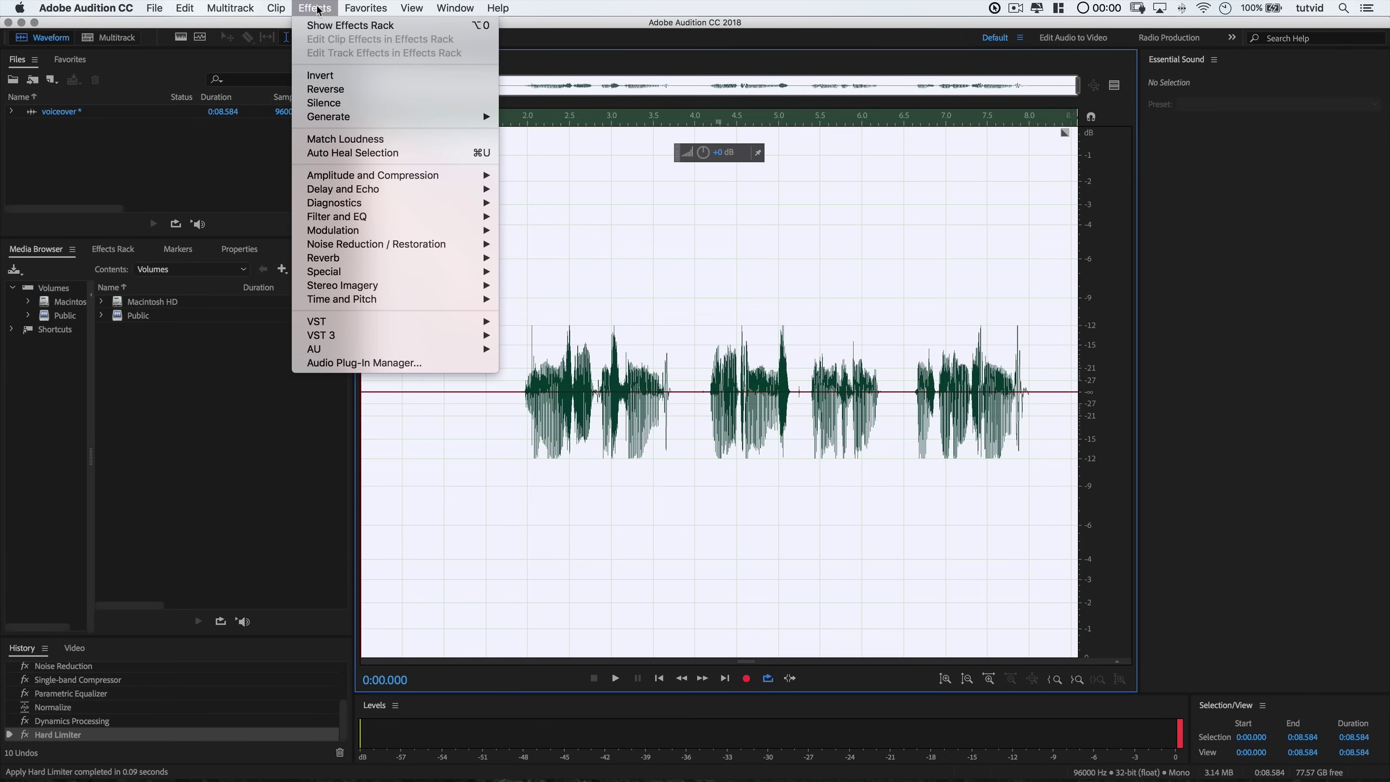
pyautogui.moveTo(444, 179)
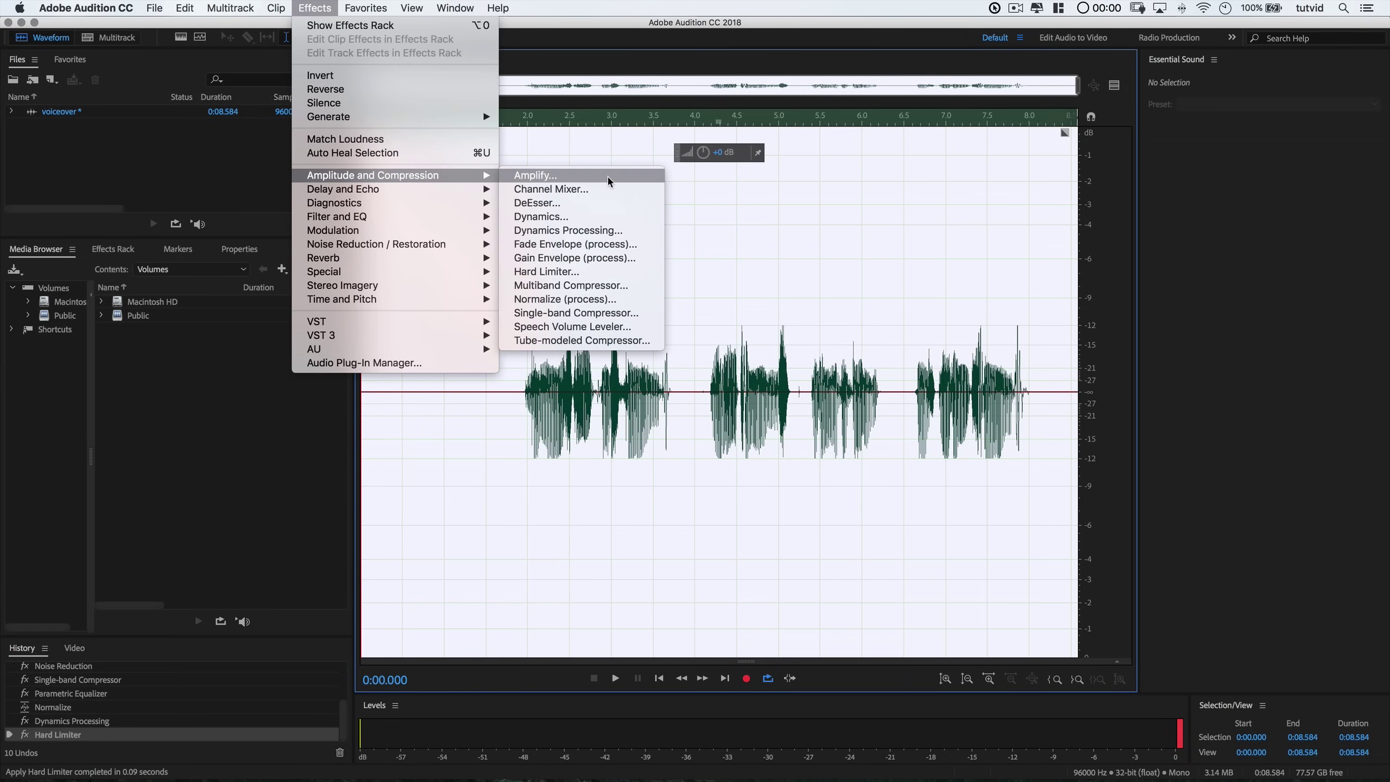
pyautogui.click(558, 299)
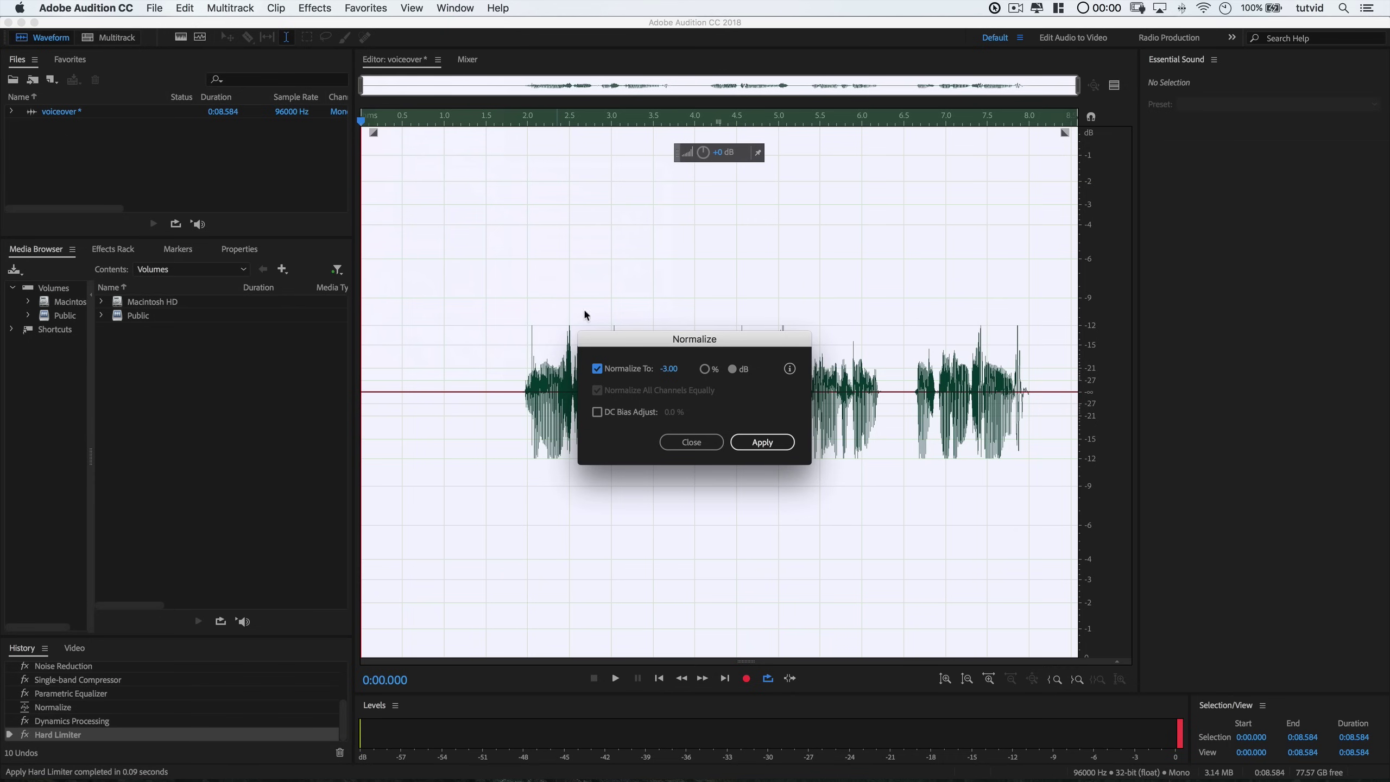
pyautogui.click(683, 371)
pyautogui.write('-6')
pyautogui.click(762, 442)
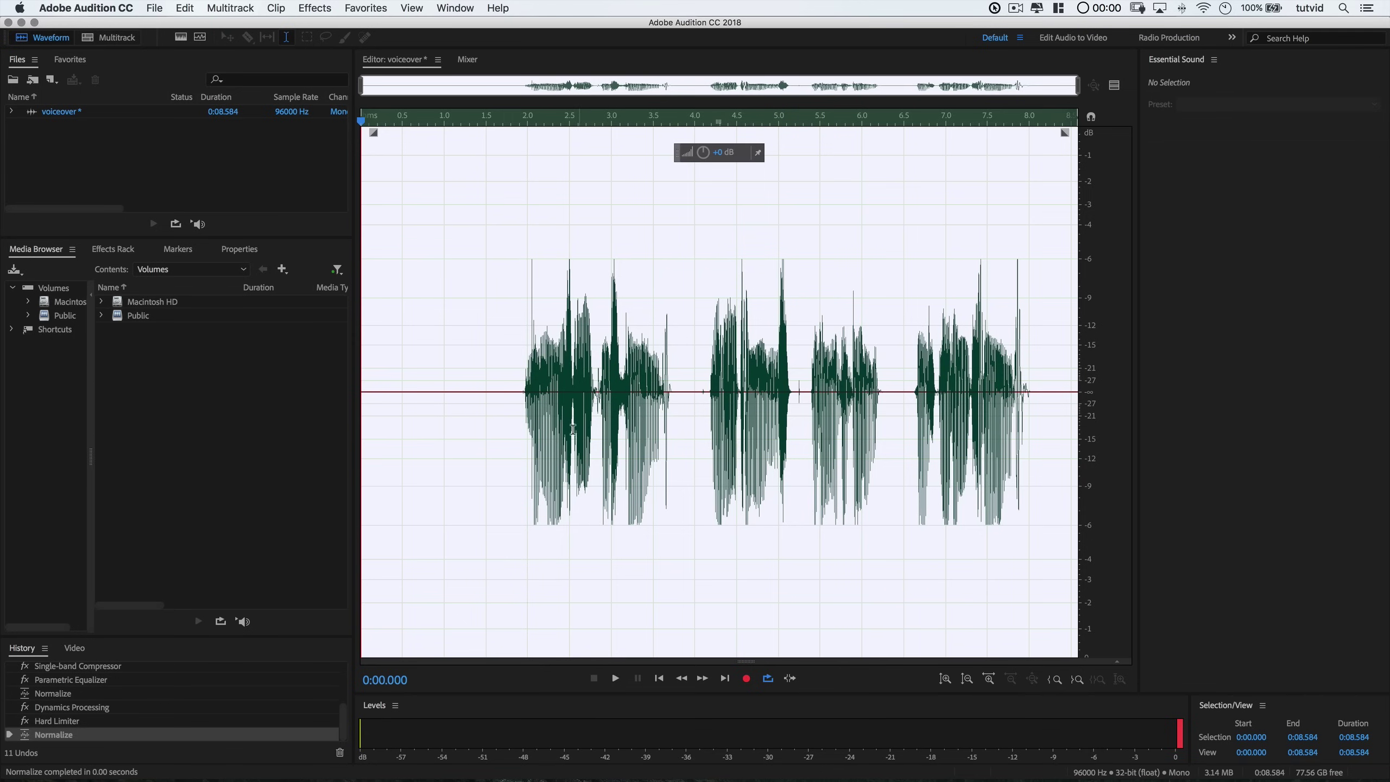
pyautogui.click(476, 122)
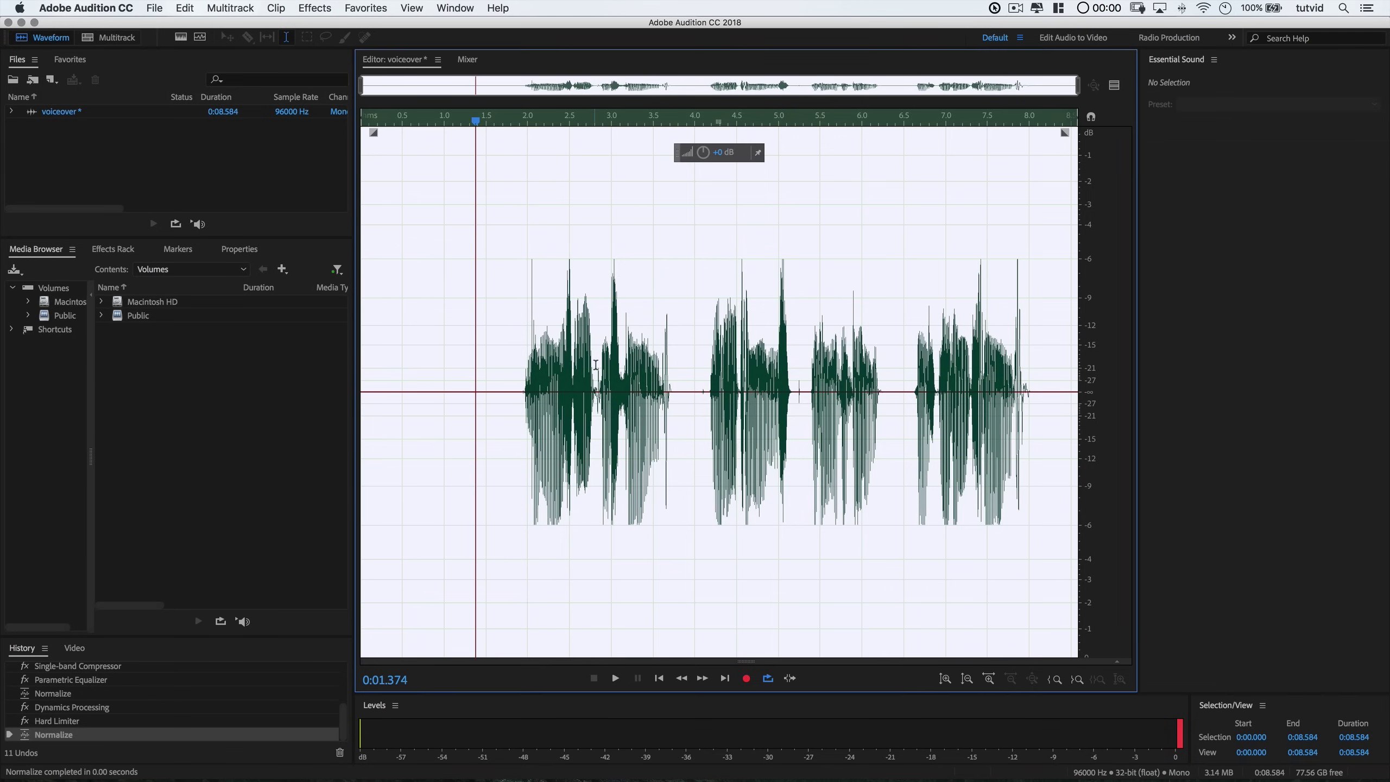
pyautogui.press('space')
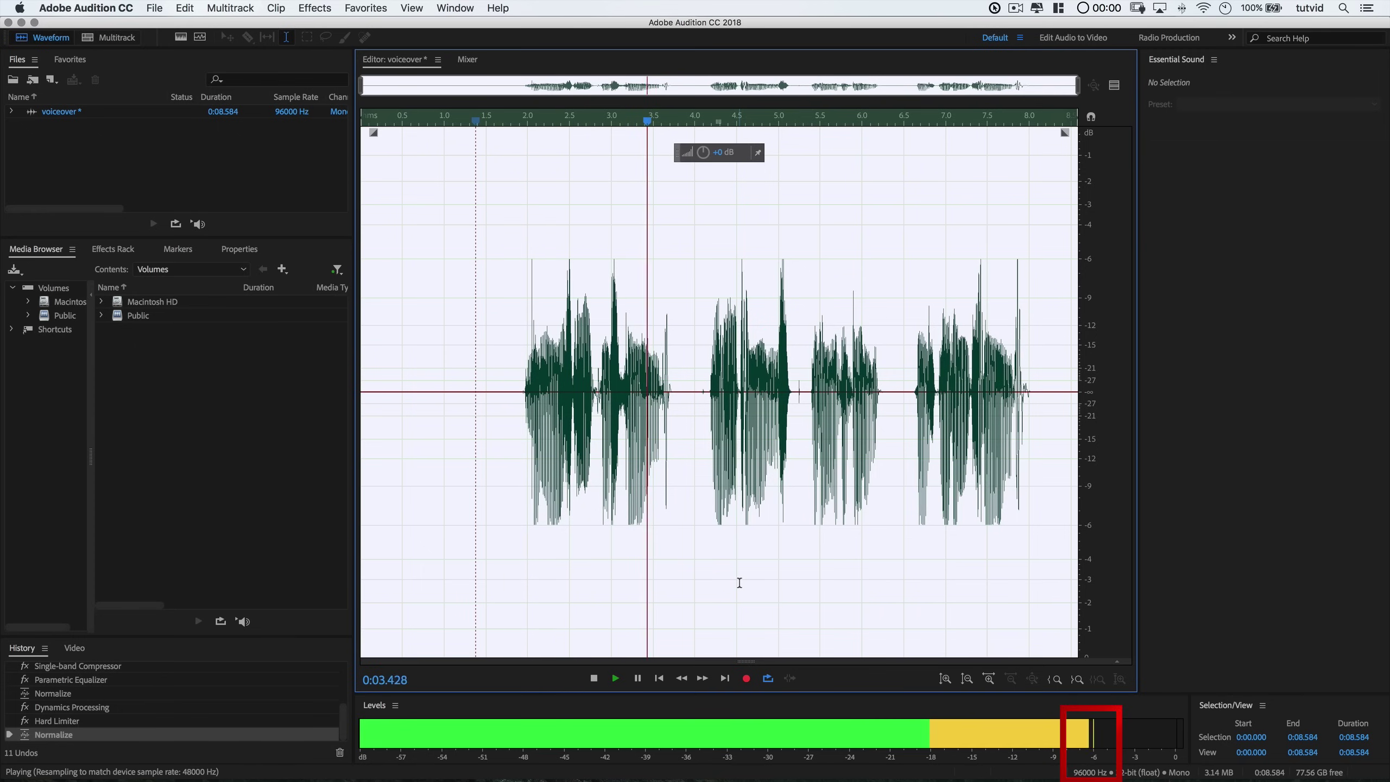